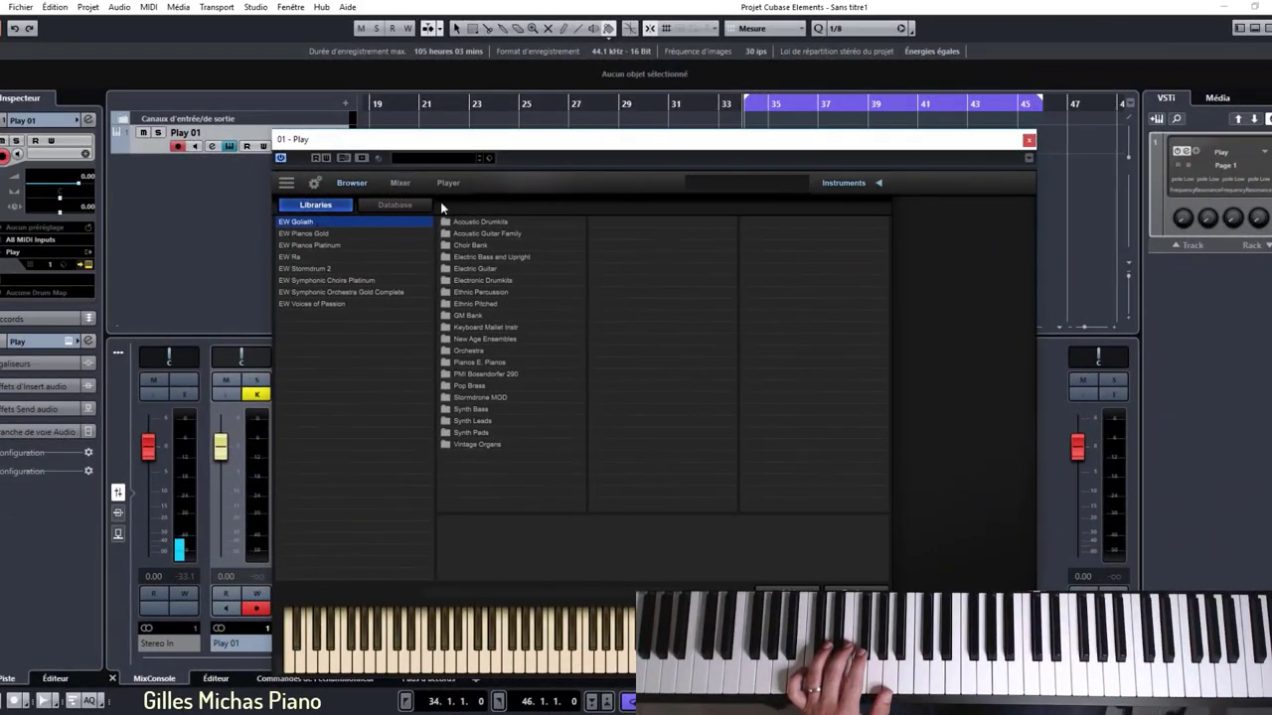
Step: Choose Rock Kit 1 from the Acoustic Drumkits and start recording the batterie track from bar 23
{"action": "left_click", "coordinate": [481, 221]}
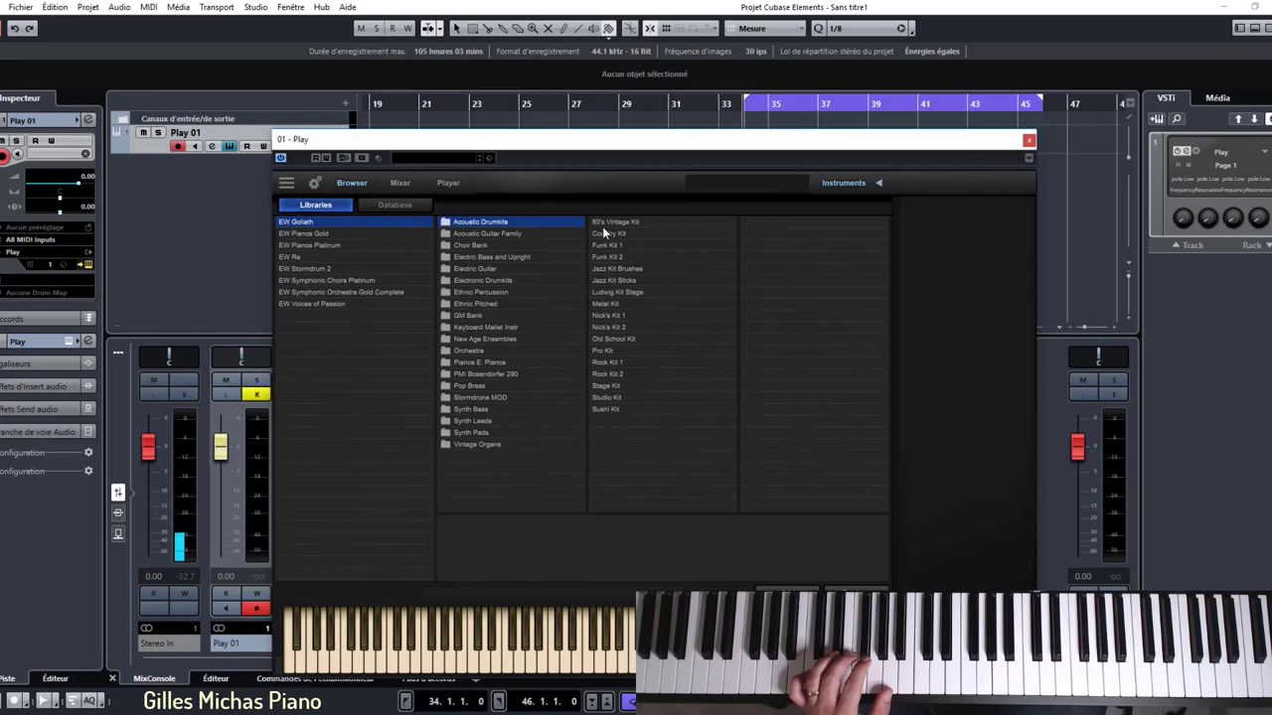
{"action": "left_click", "coordinate": [610, 364]}
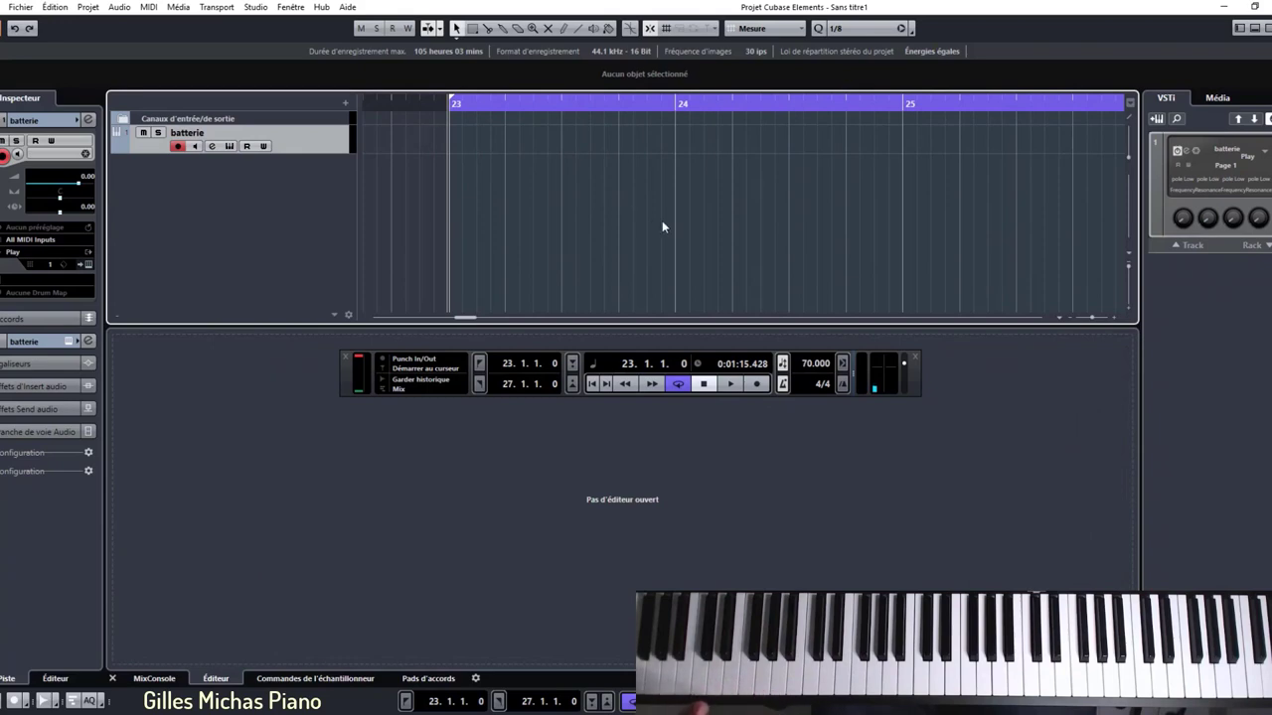
{"action": "left_click", "coordinate": [757, 384]}
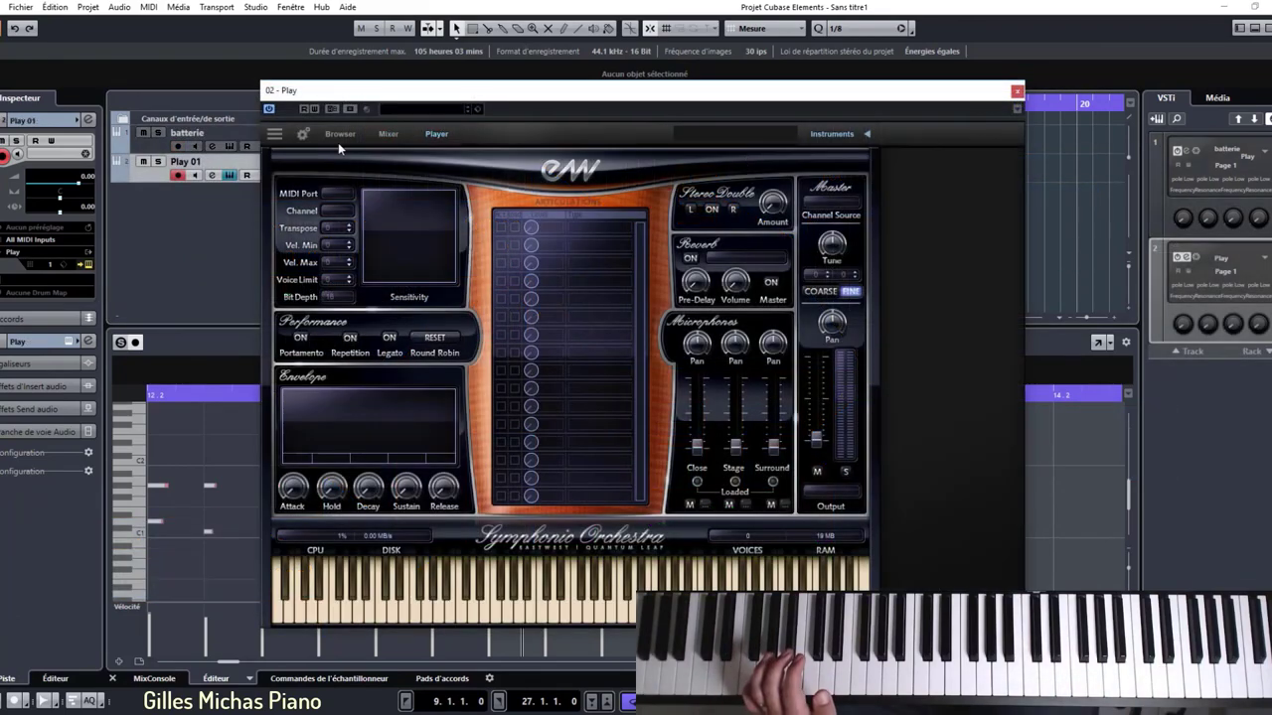
Step: Load the Fender 5 Str finger instrument from EW Goliath's Electric Bass and Upright folder into the second Play instance
{"action": "left_click", "coordinate": [339, 135]}
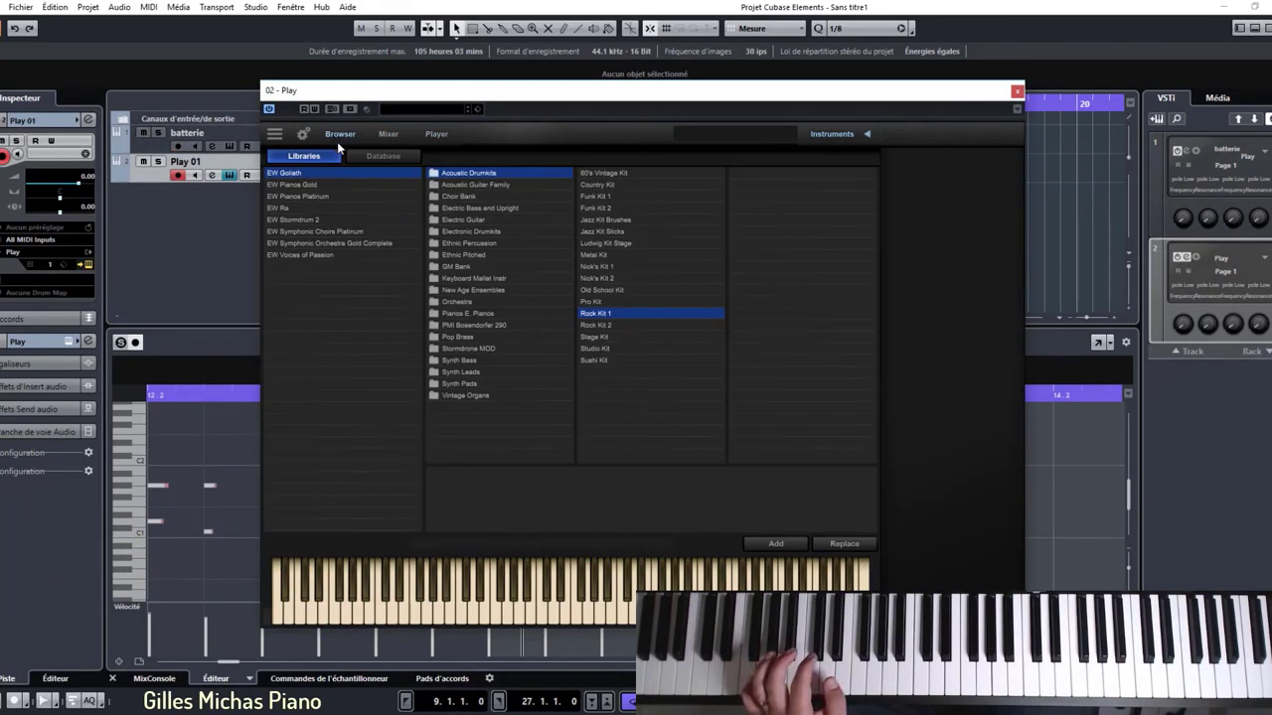
{"action": "left_click", "coordinate": [466, 211]}
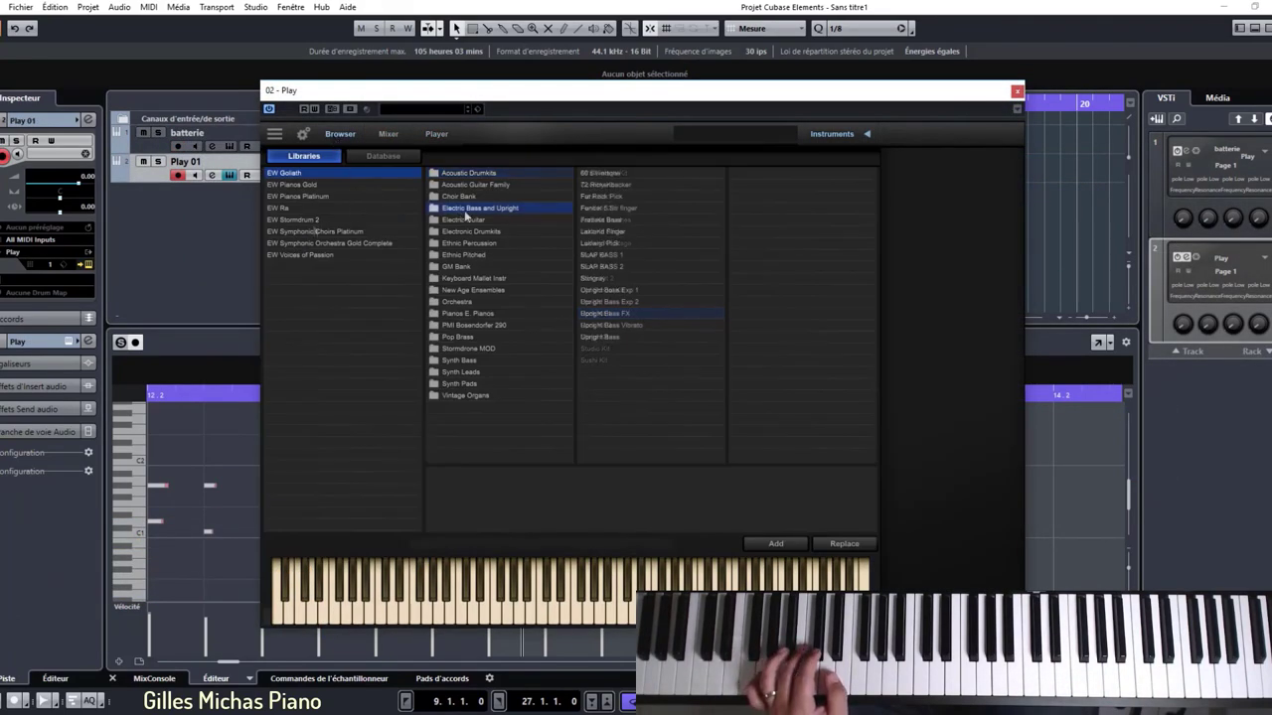
{"action": "left_click", "coordinate": [604, 211]}
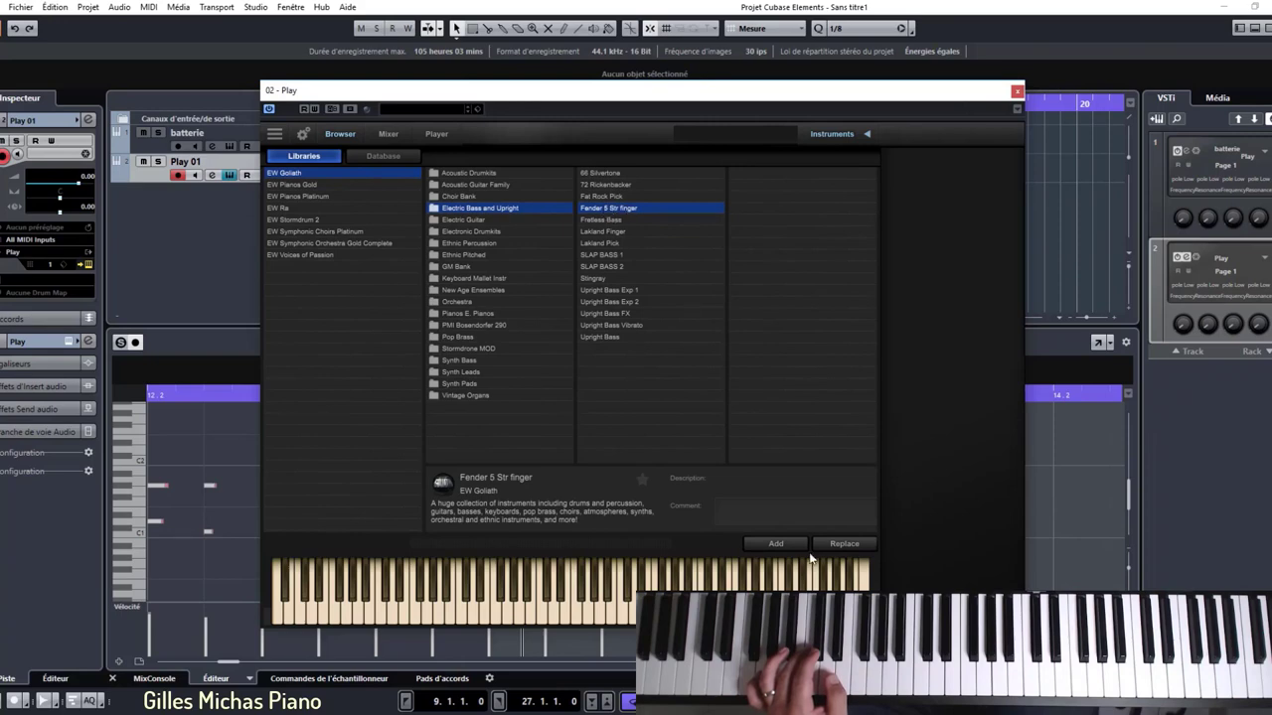
{"action": "left_click", "coordinate": [775, 544]}
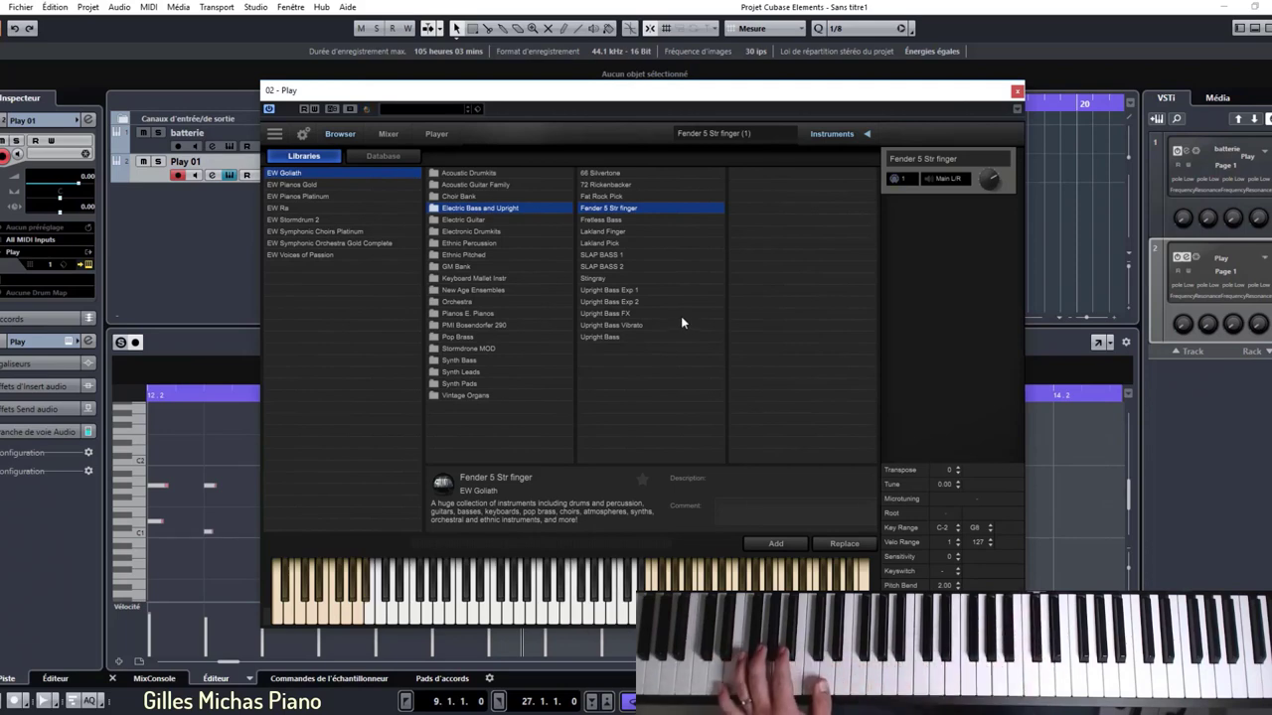
{"action": "left_click", "coordinate": [437, 134]}
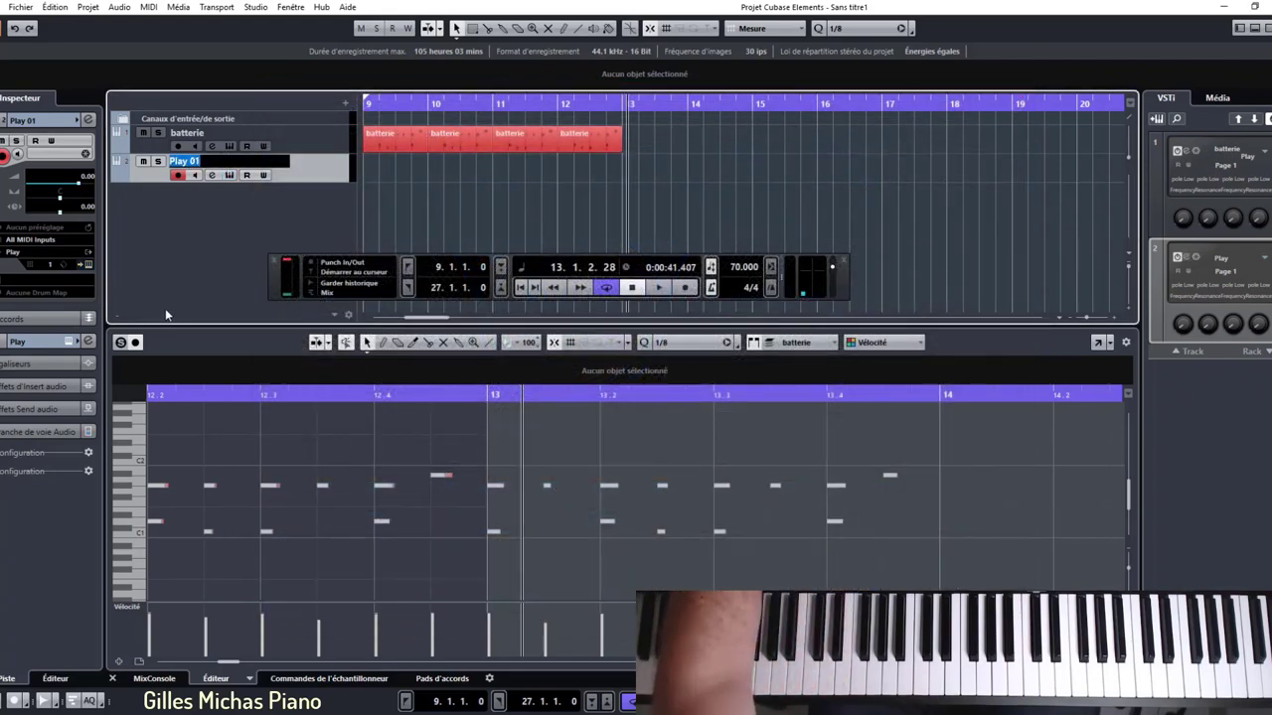
Step: Rename the second instrument track as Basse
{"action": "key", "text": "BackSpace"}
{"action": "type", "text": "B"}
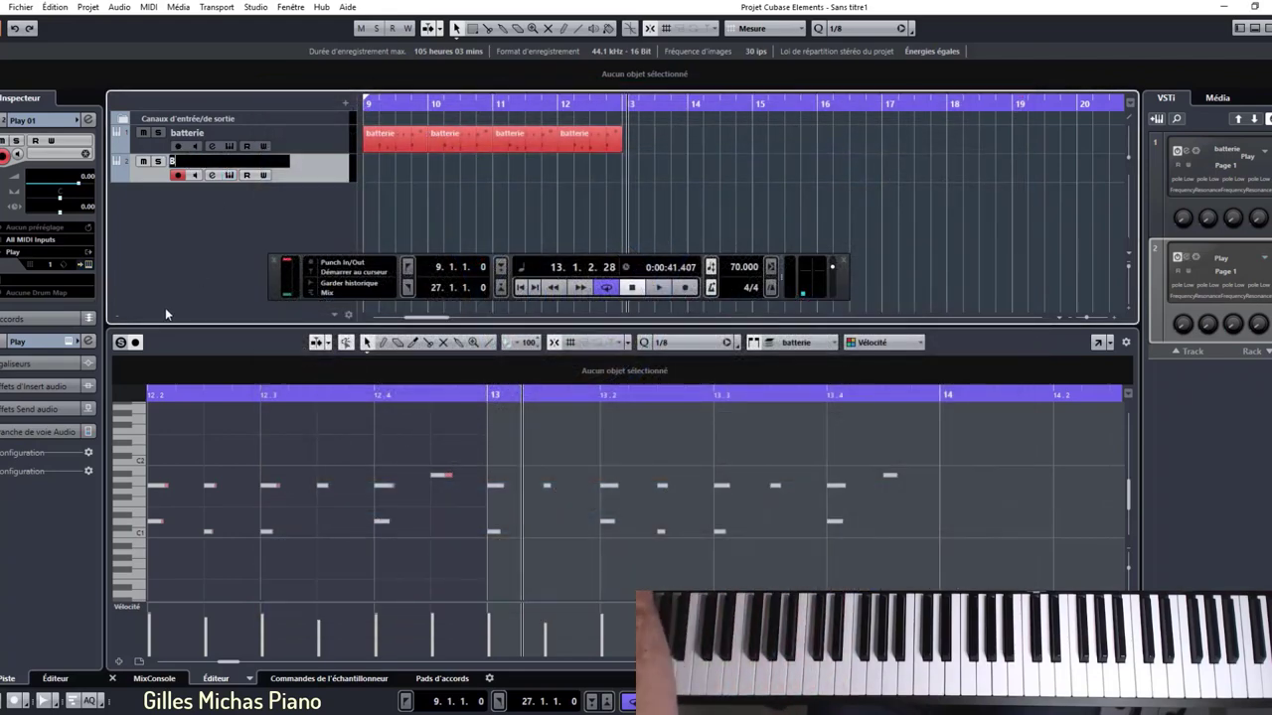
{"action": "type", "text": "asse"}
{"action": "key", "text": "Return"}
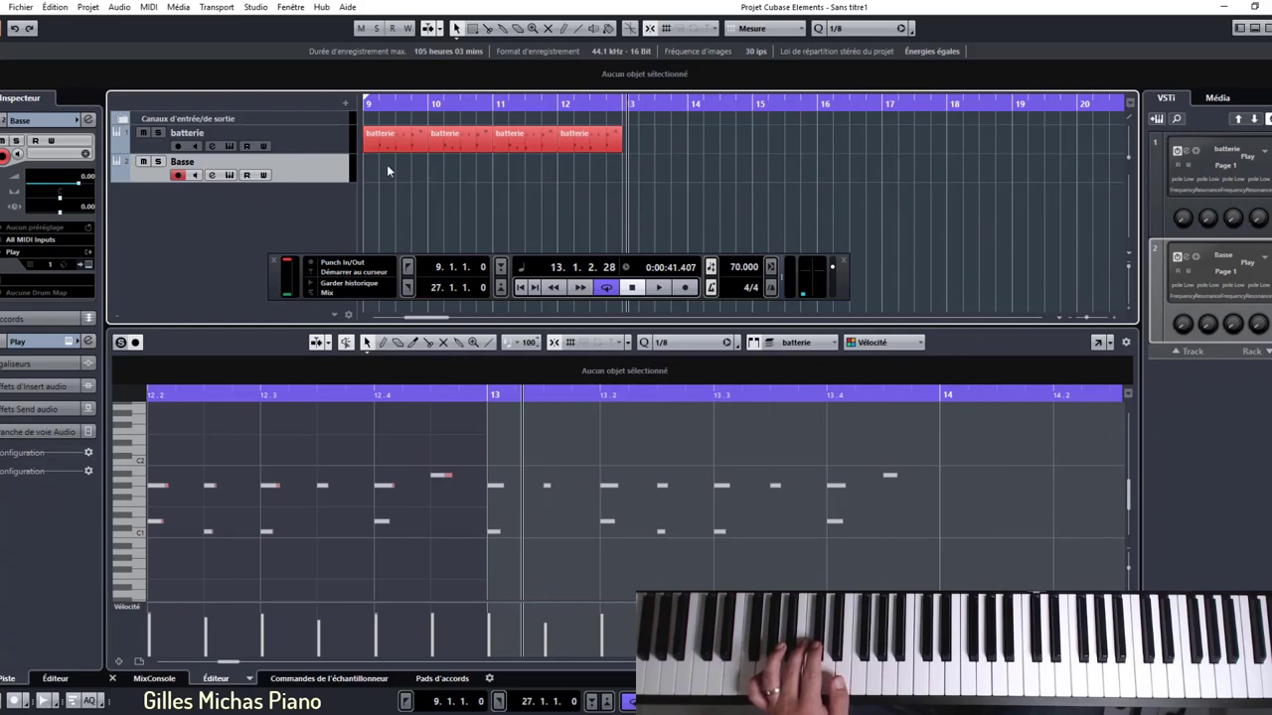
Step: Set the locators around the batterie clips, bars 9 to 13, and record the bass part on the Basse track
{"action": "key", "text": "ctrl+a"}
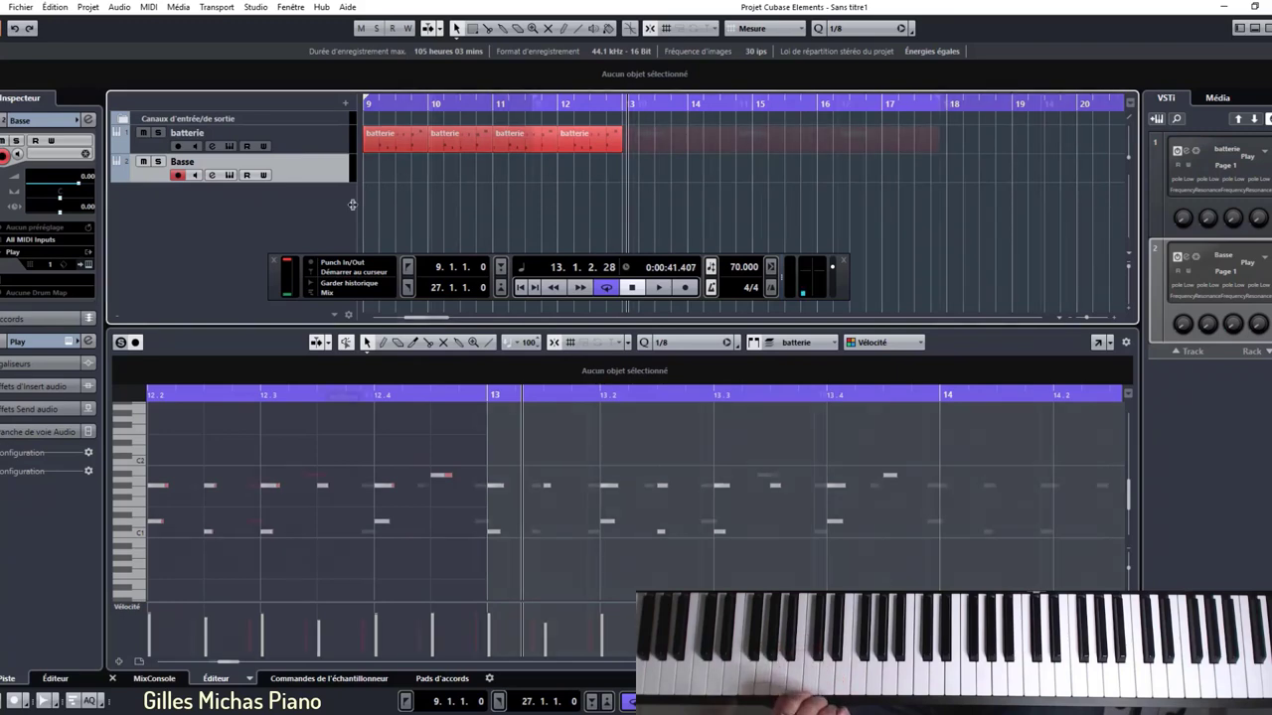
{"action": "key", "text": "p"}
{"action": "key", "text": "KP_Multiply"}
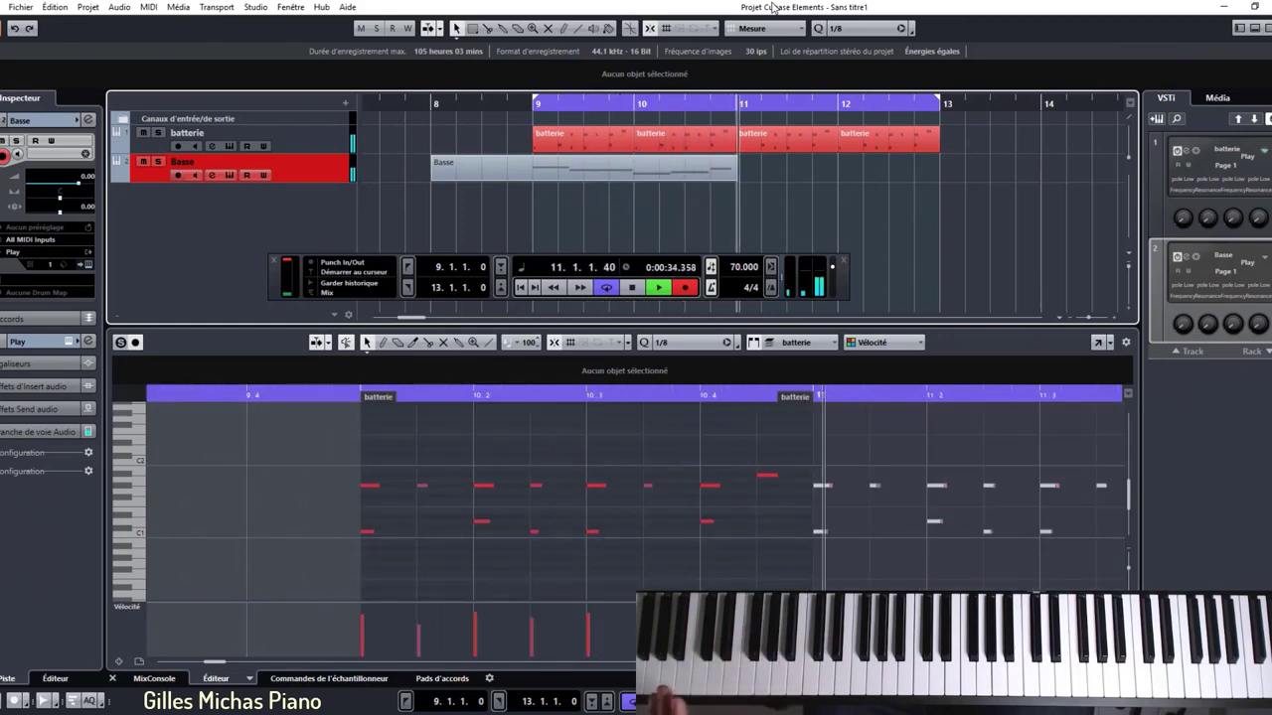
{"action": "key", "text": "space"}
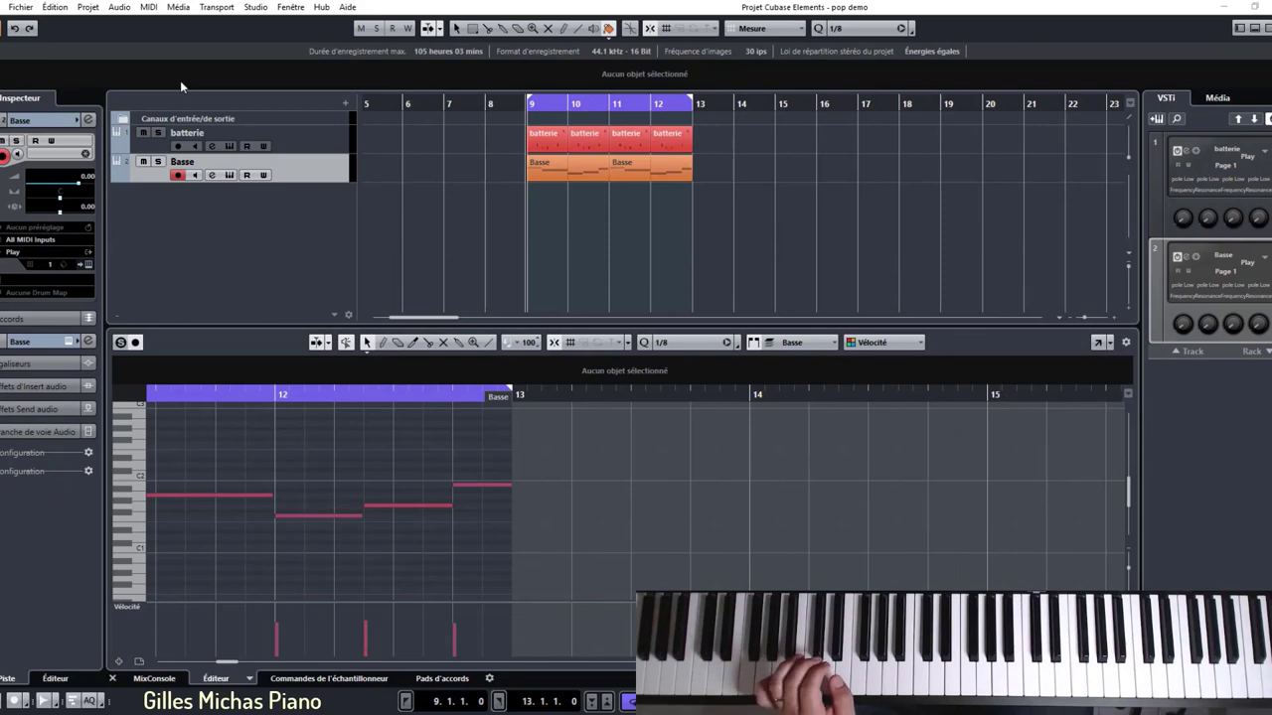
Step: Show the transport and add a third instrument track using the Play VST instrument
{"action": "key", "text": "F2"}
{"action": "right_click", "coordinate": [155, 211]}
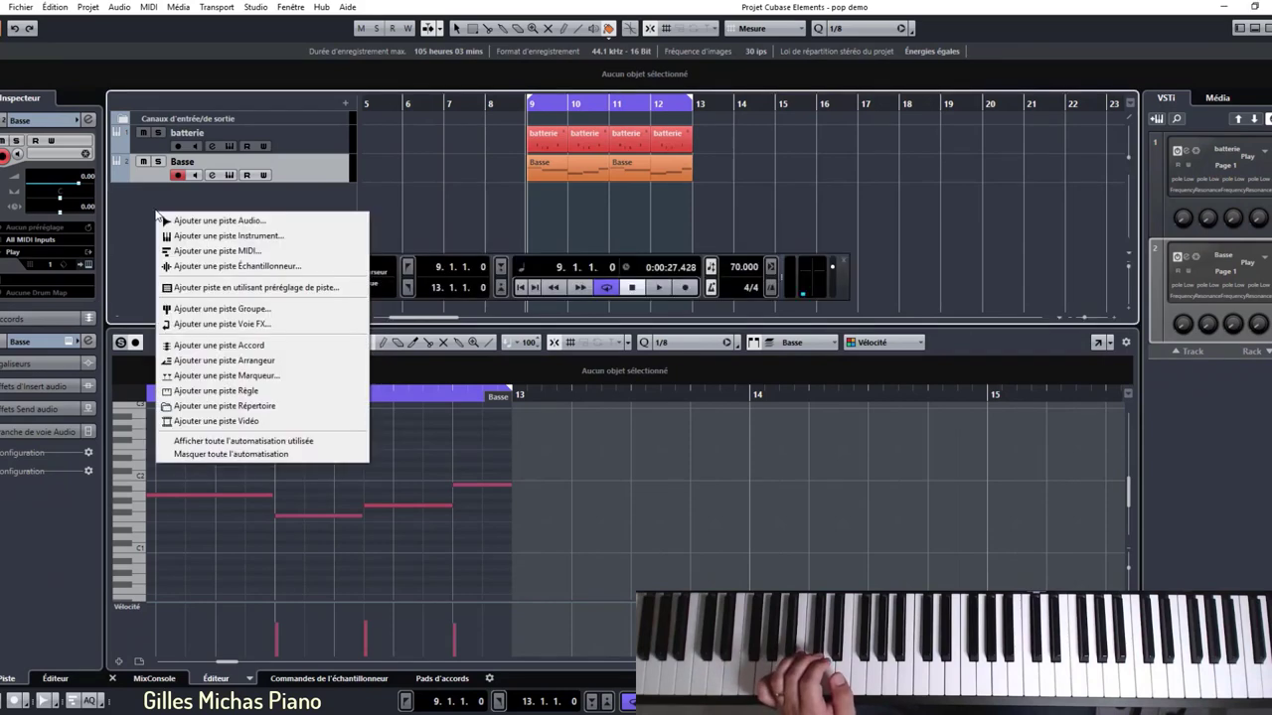
{"action": "left_click", "coordinate": [220, 235]}
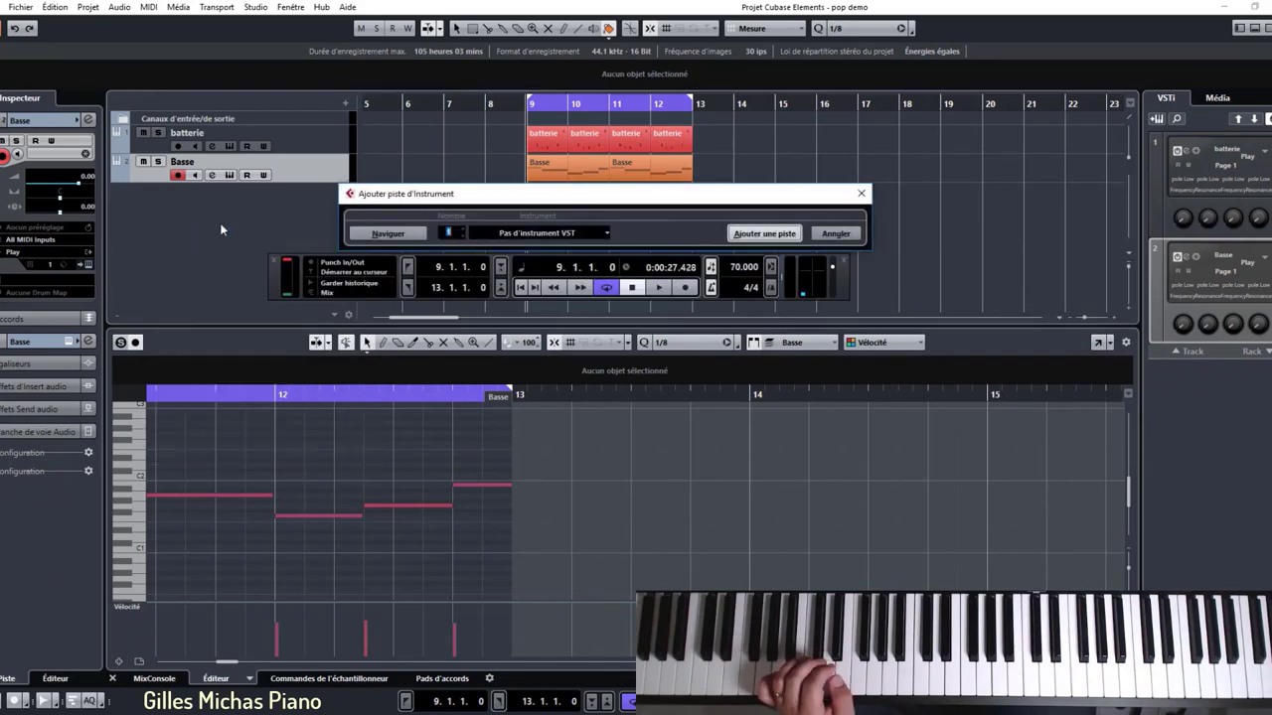
{"action": "left_click", "coordinate": [582, 236]}
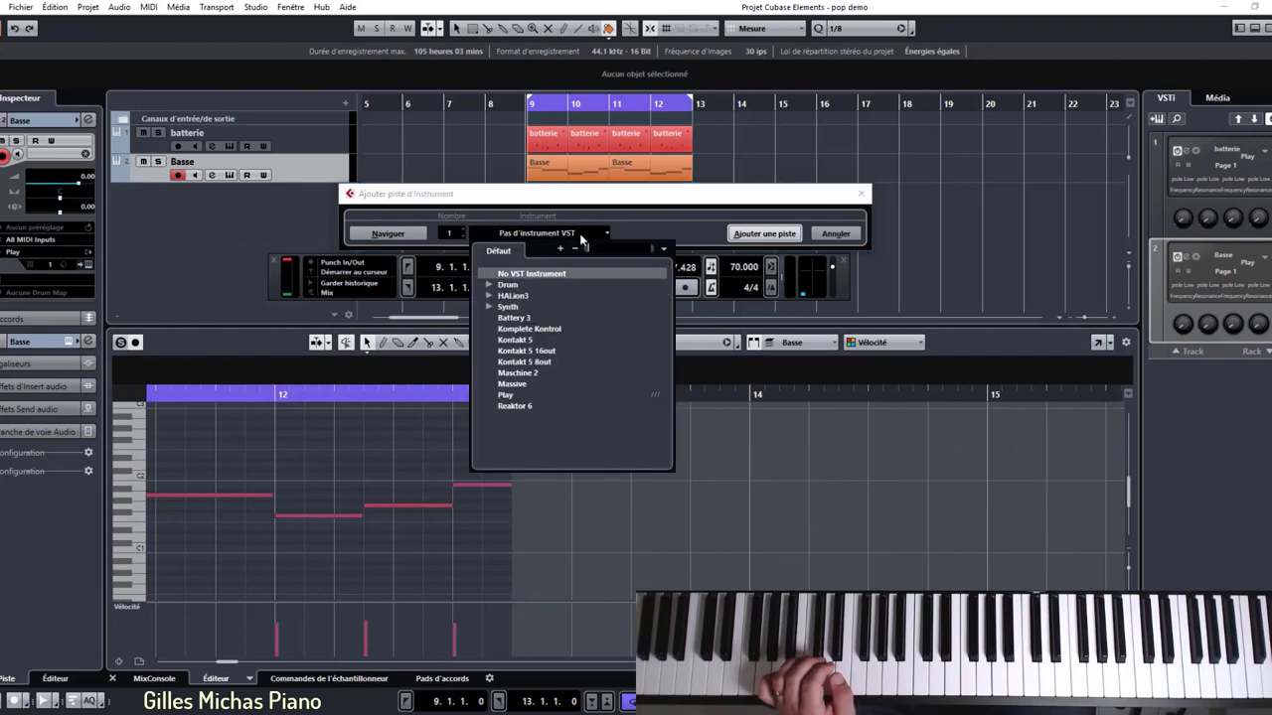
{"action": "left_click", "coordinate": [511, 396]}
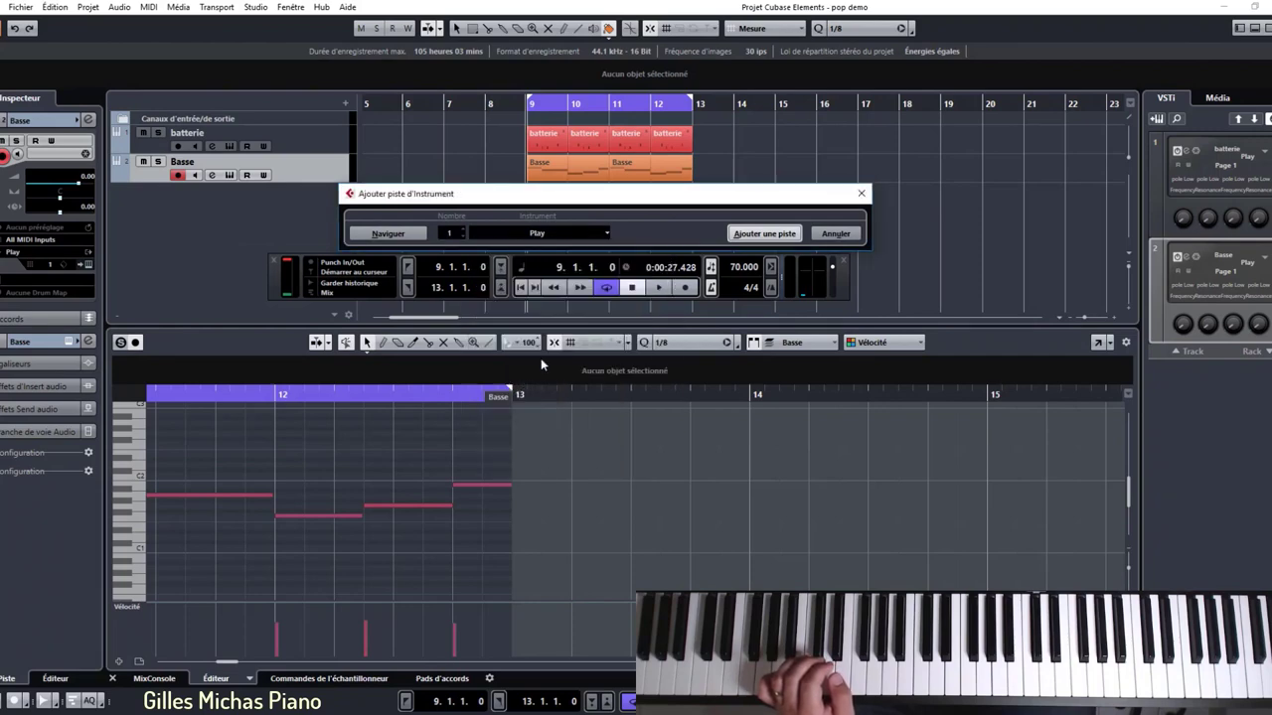
{"action": "left_click", "coordinate": [755, 234]}
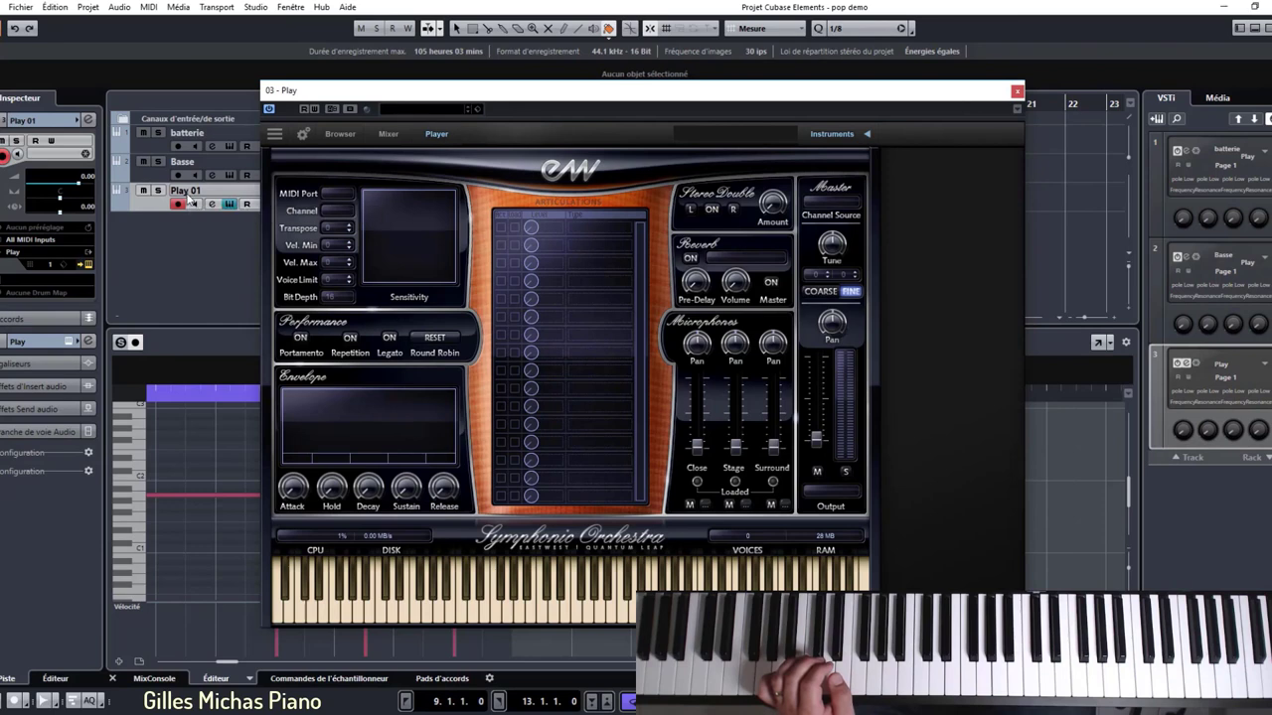
Step: Rename the new instrument track as Pad
{"action": "double_click", "coordinate": [187, 191]}
{"action": "key", "text": "BackSpace"}
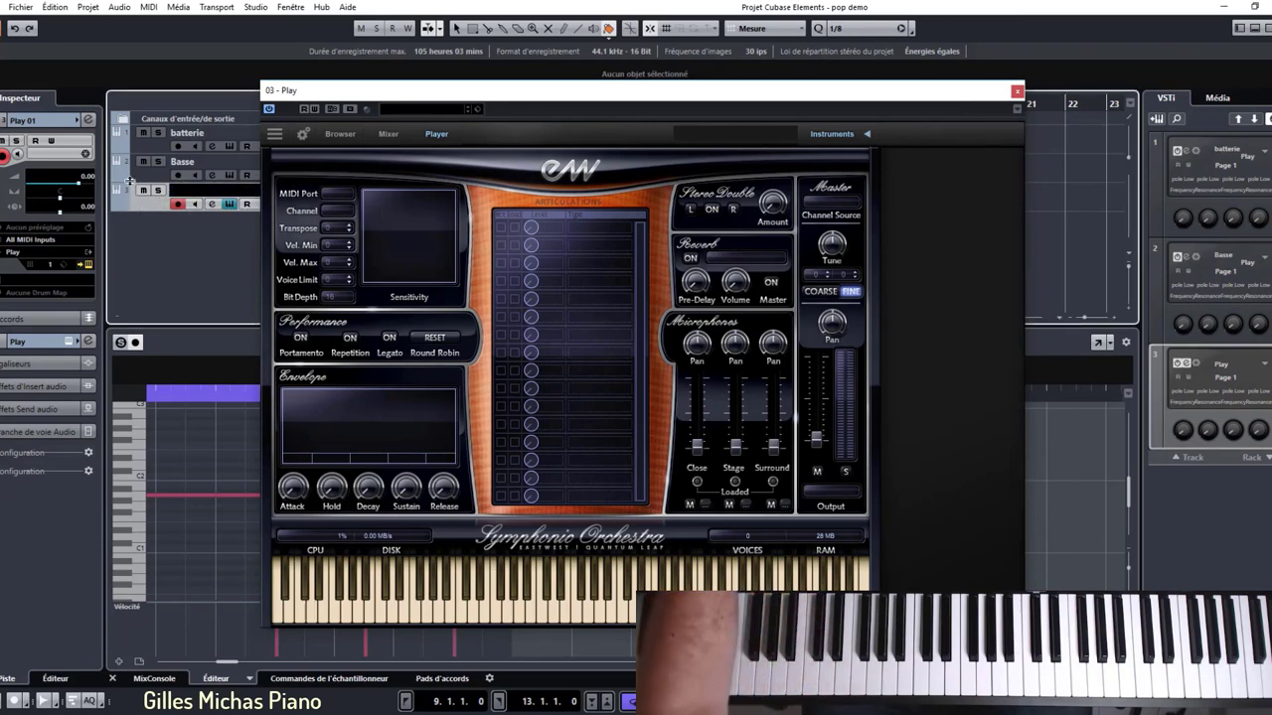
{"action": "type", "text": "Pad"}
{"action": "key", "text": "Return"}
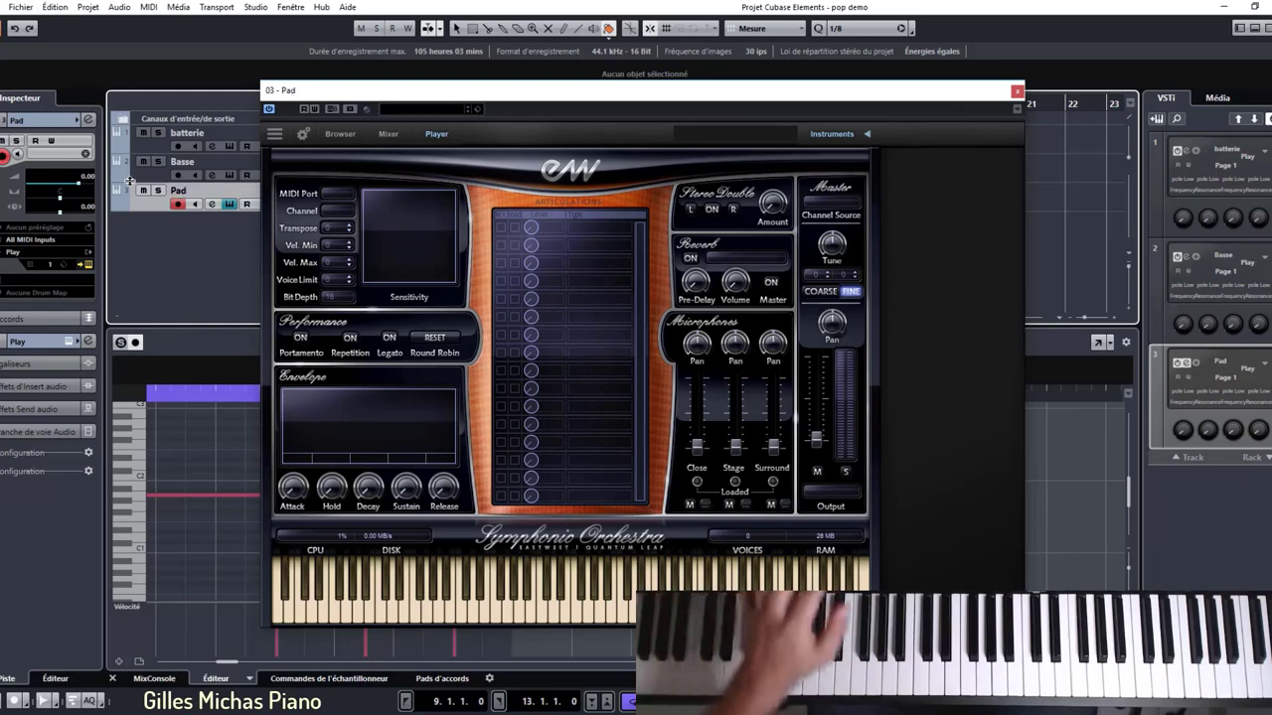
Step: Load Warm Pad 2 from EW Goliath's Synth Pads folder into the Pad track's instrument
{"action": "left_click", "coordinate": [347, 136]}
{"action": "left_click", "coordinate": [308, 185]}
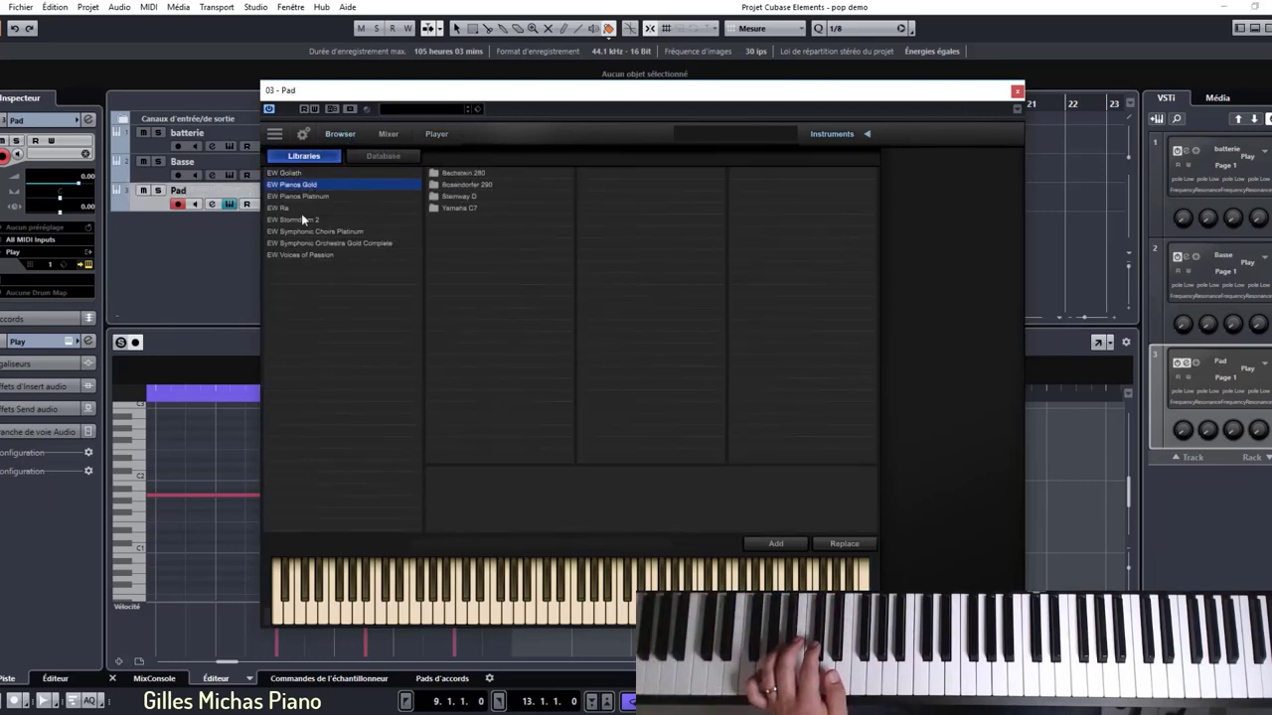
{"action": "left_click", "coordinate": [301, 217]}
{"action": "left_click", "coordinate": [296, 197]}
{"action": "left_click", "coordinate": [292, 184]}
{"action": "left_click", "coordinate": [287, 172]}
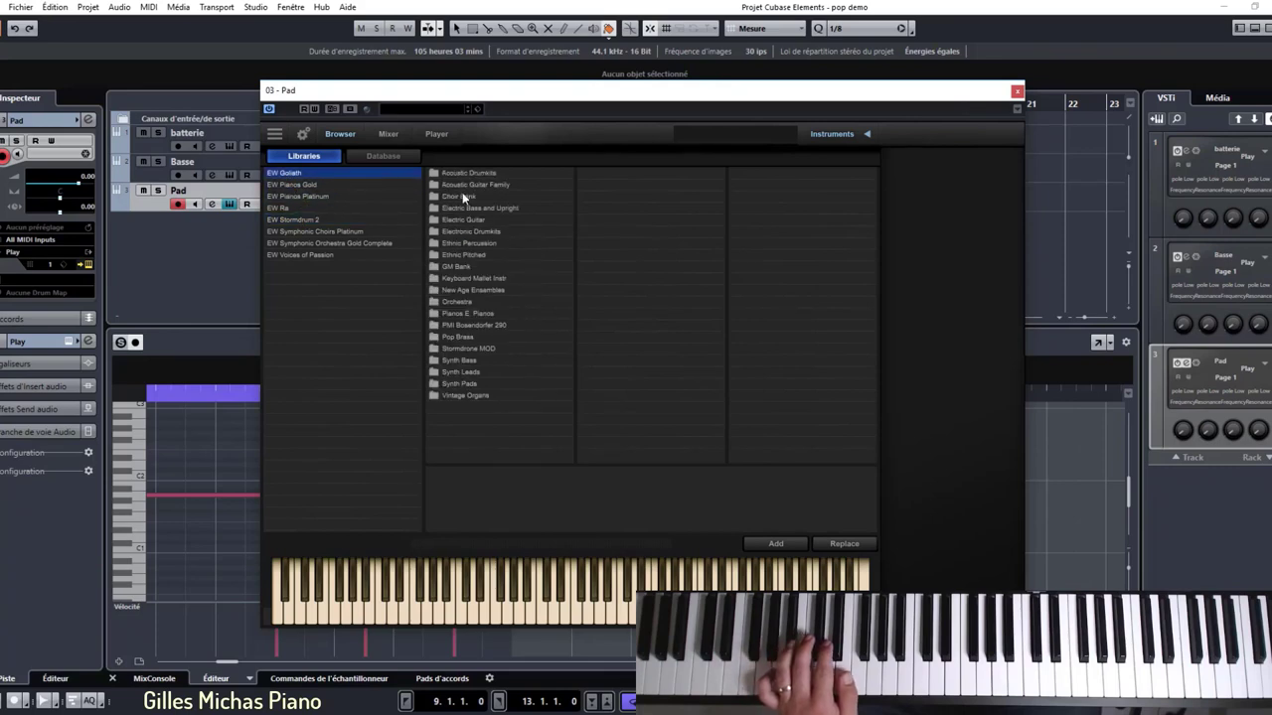
{"action": "left_click", "coordinate": [452, 384]}
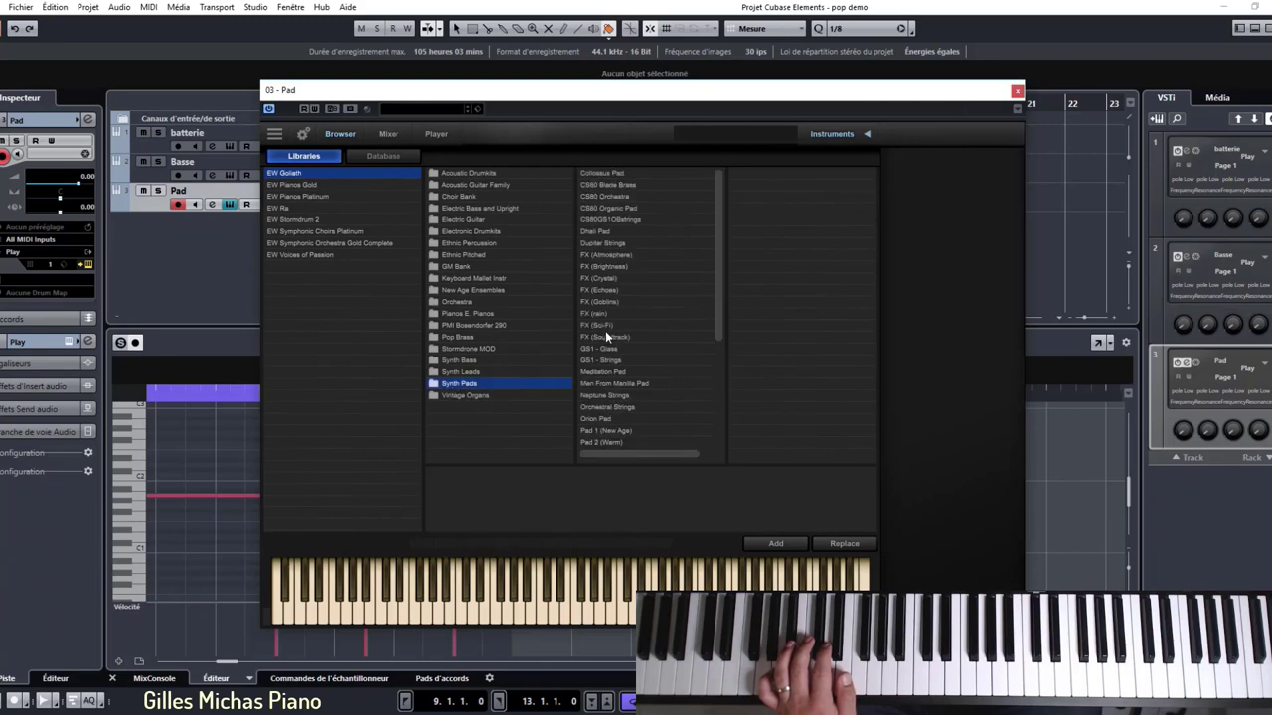
{"action": "scroll", "coordinate": [605, 377], "scroll_direction": "down", "scroll_amount": 10}
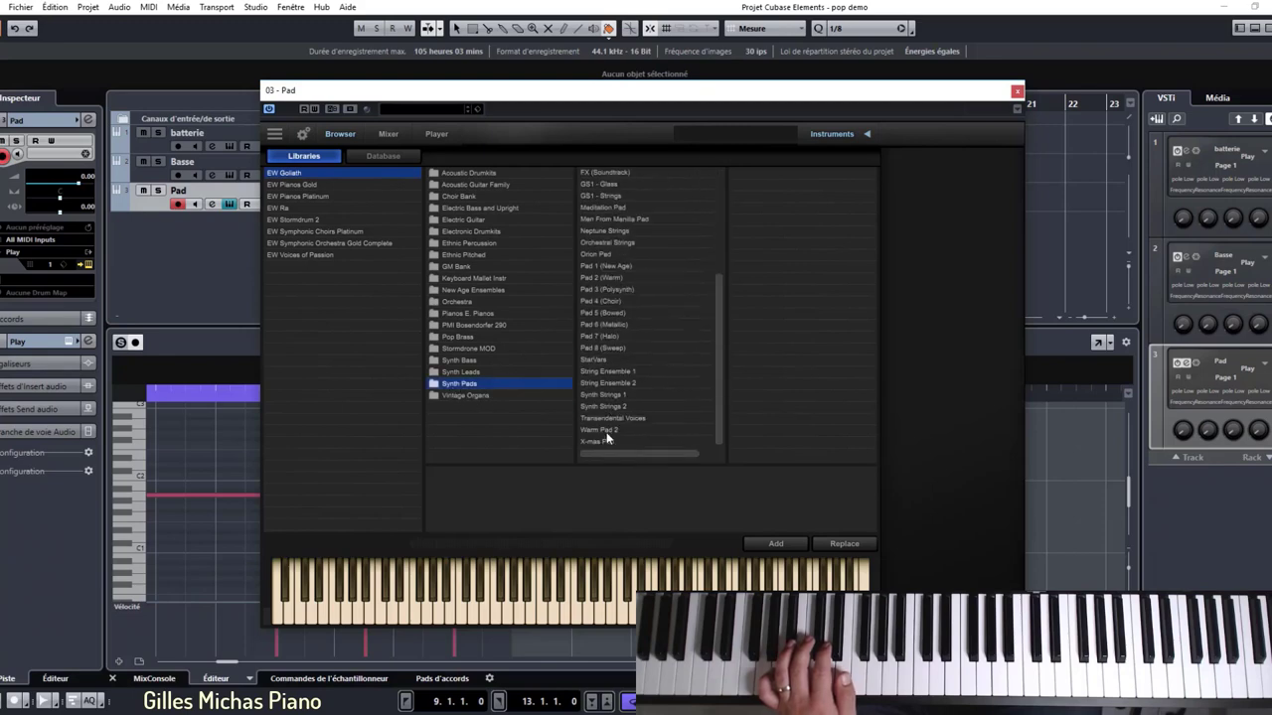
{"action": "left_click", "coordinate": [600, 429]}
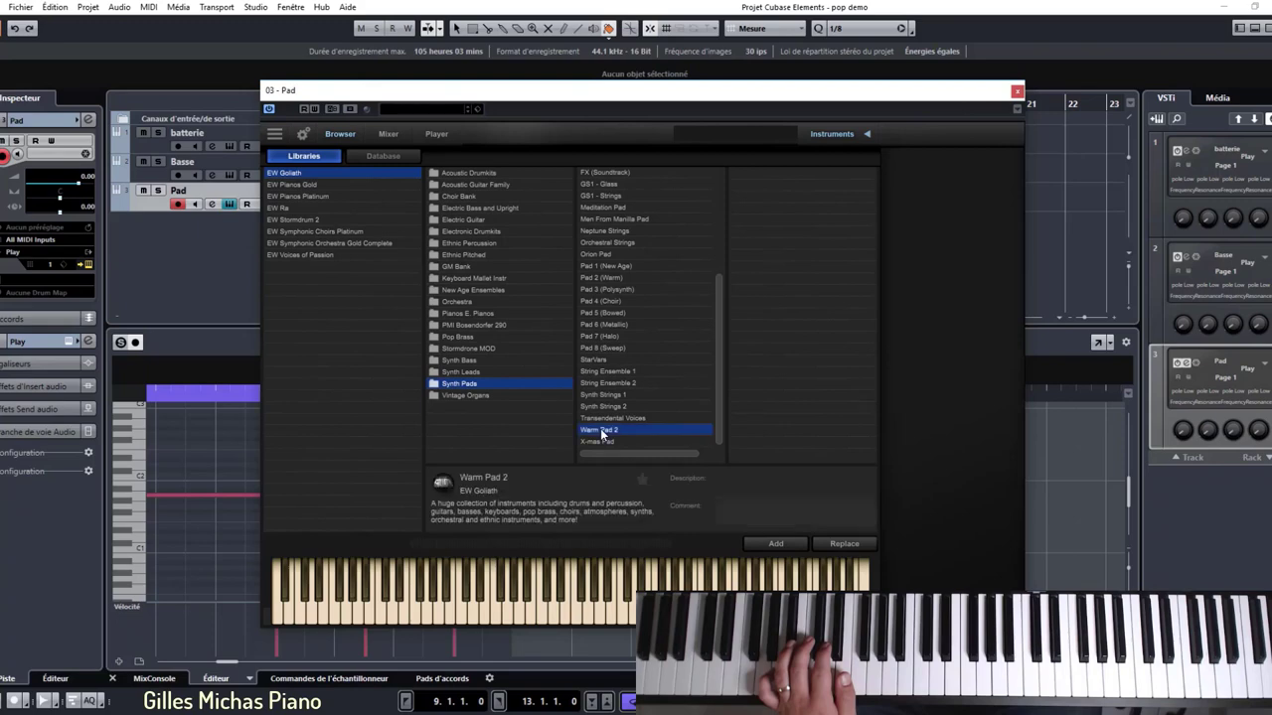
{"action": "left_click", "coordinate": [774, 544]}
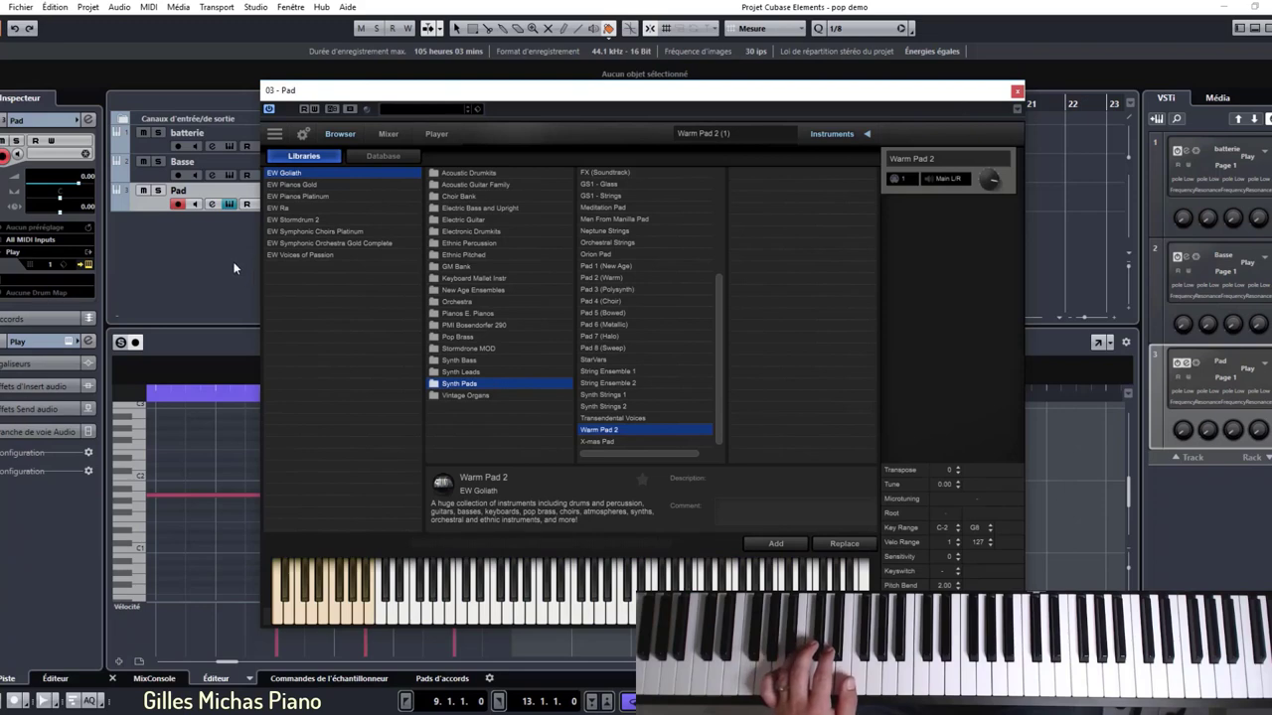
{"action": "left_click", "coordinate": [437, 135]}
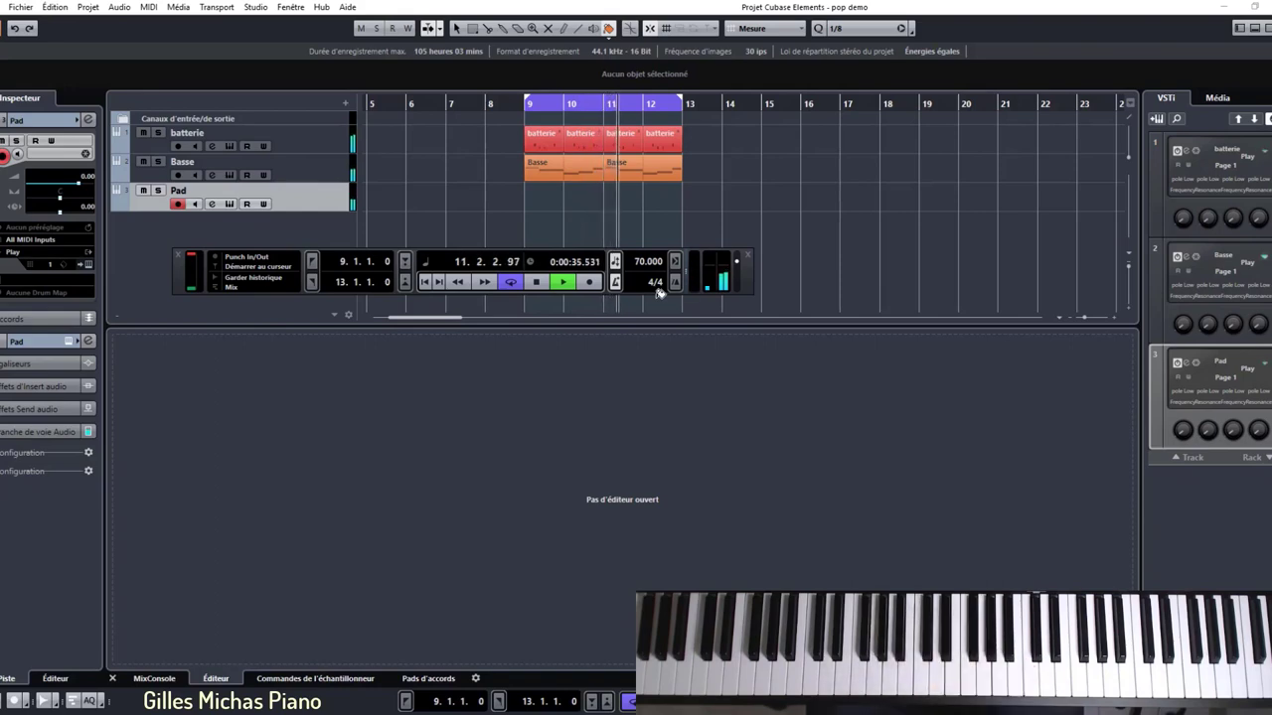
Step: Stop playback, place the cursor at bar 8 and record the chord part on the Pad track
{"action": "left_click", "coordinate": [537, 284]}
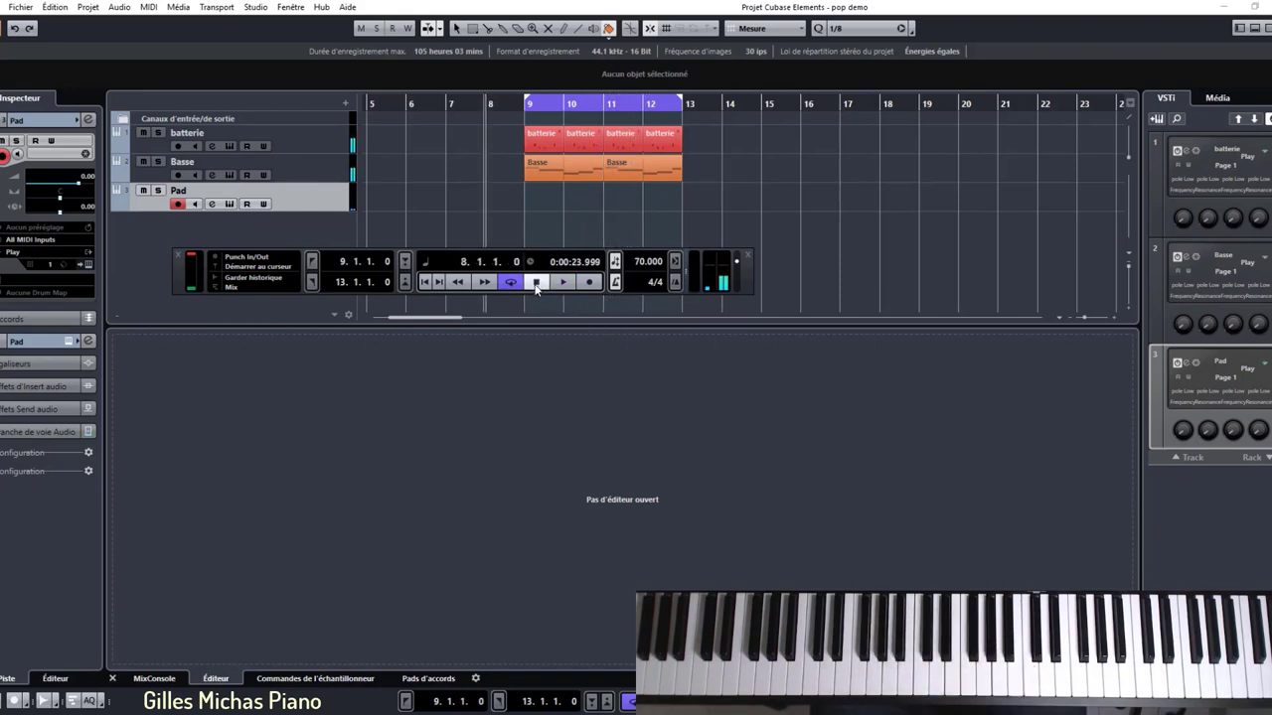
{"action": "left_click", "coordinate": [488, 107]}
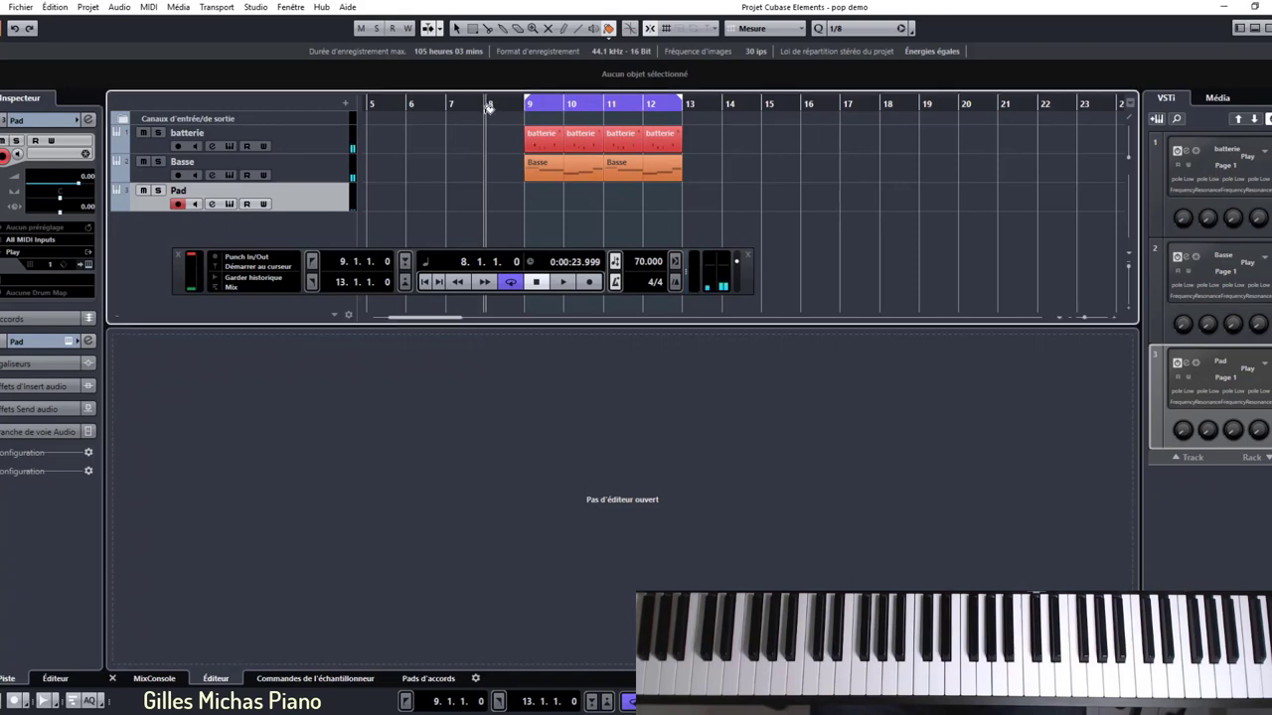
{"action": "left_click", "coordinate": [591, 283]}
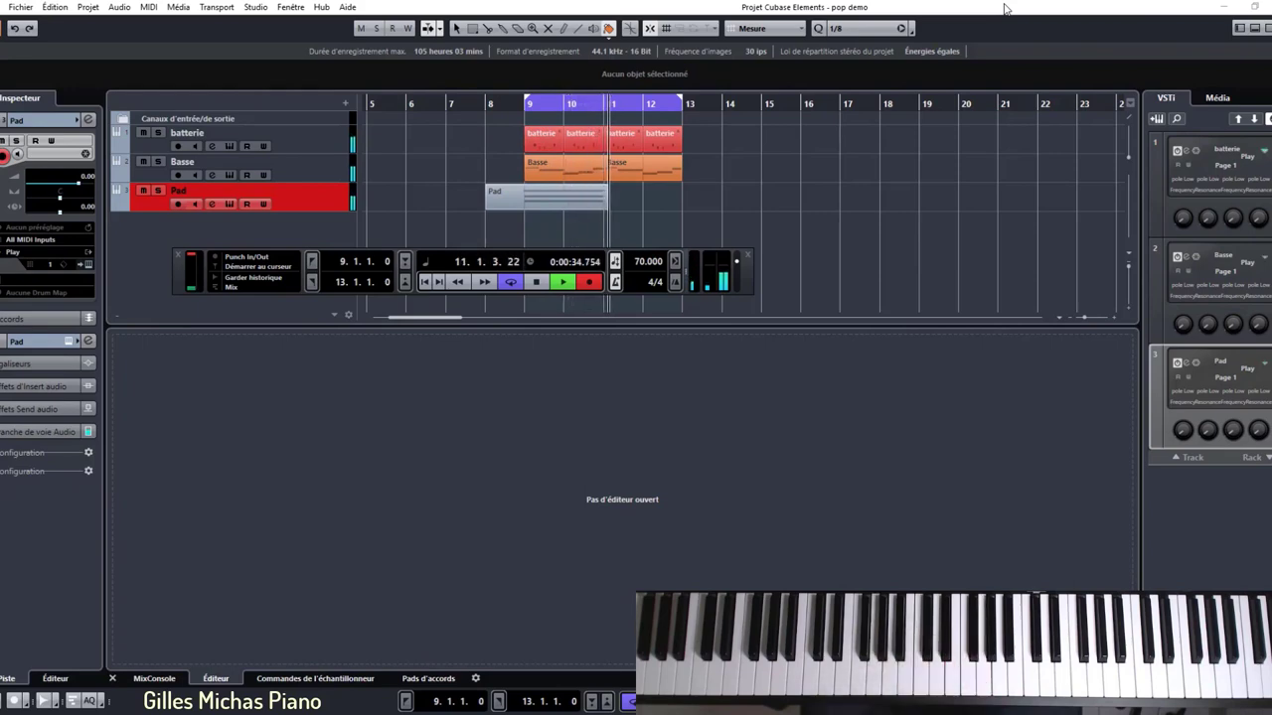
{"action": "key", "text": "space"}
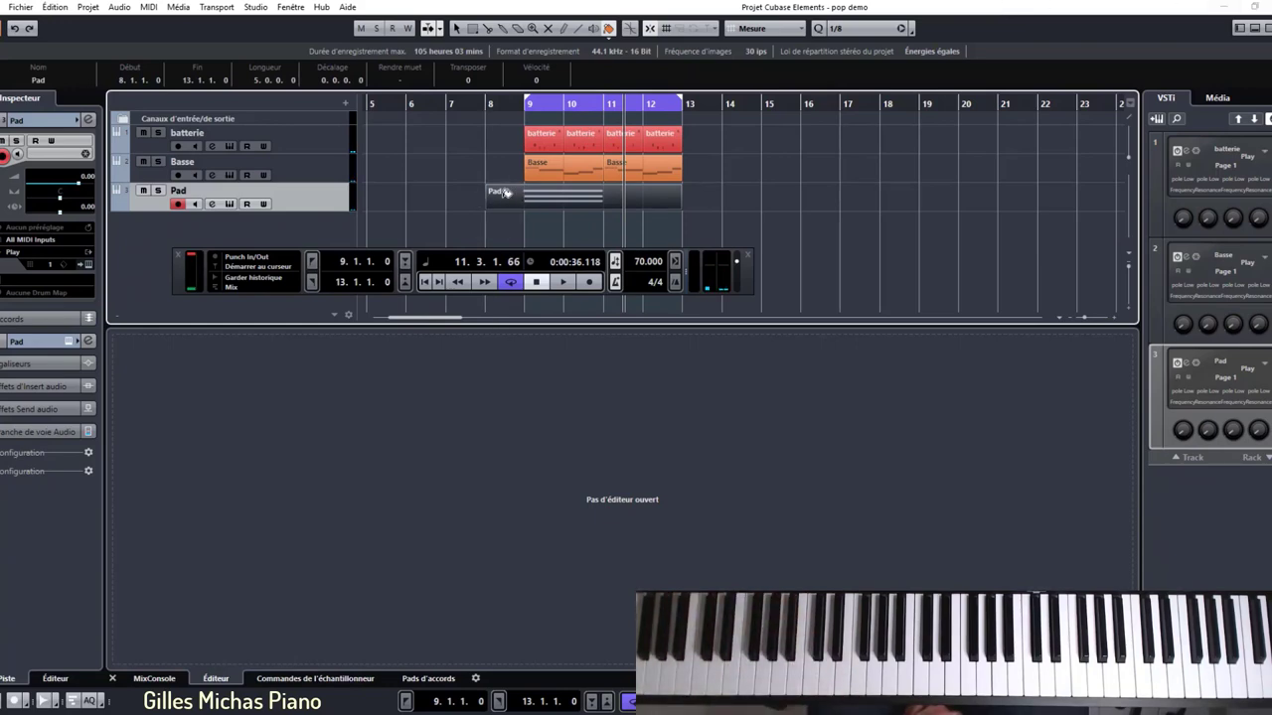
Step: Colour the recorded Pad clip with Color 3
{"action": "left_click", "coordinate": [608, 29]}
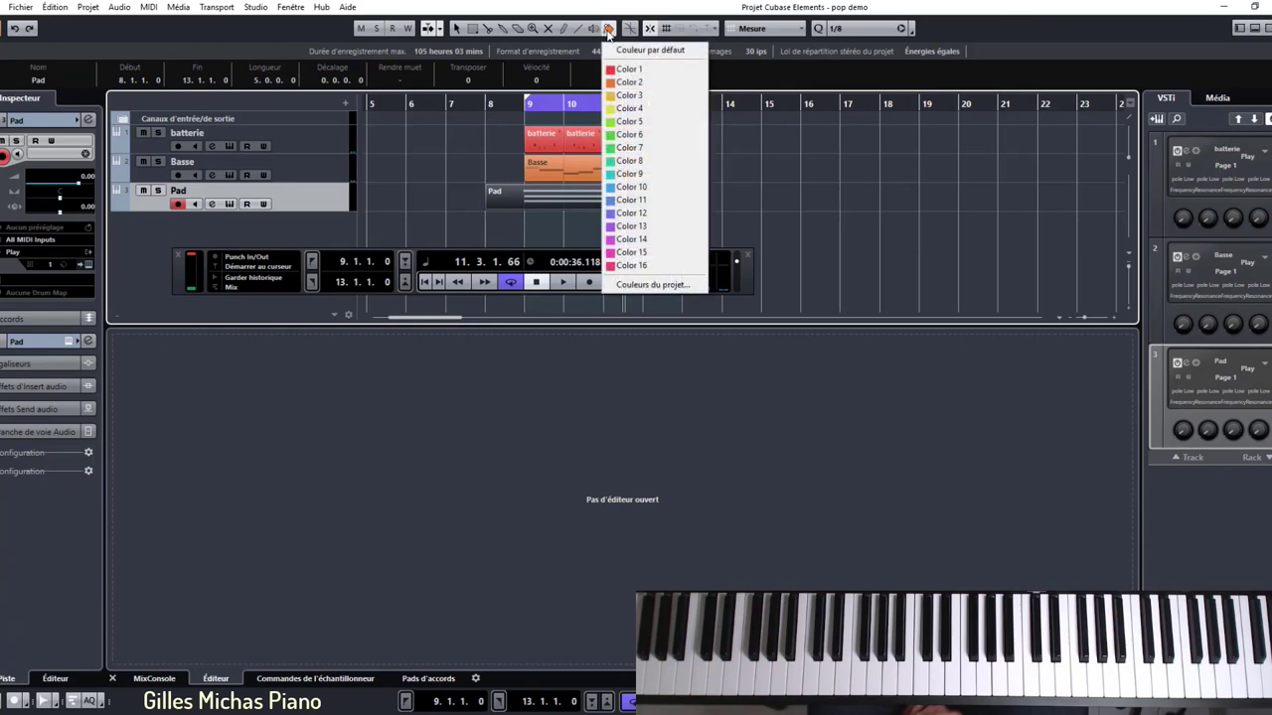
{"action": "left_click", "coordinate": [633, 97]}
{"action": "left_click", "coordinate": [432, 224]}
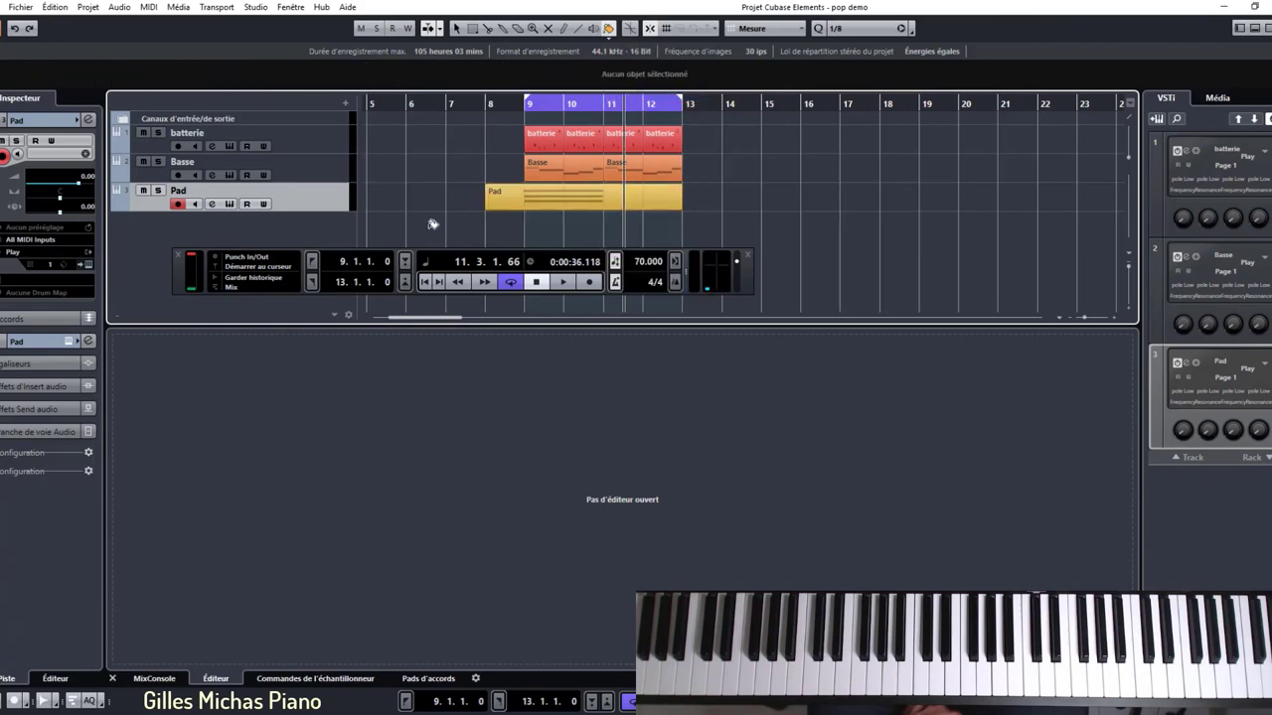
Step: Open the Pad clip's notes for editing and select the three long chord notes starting at bar 9
{"action": "double_click", "coordinate": [643, 186]}
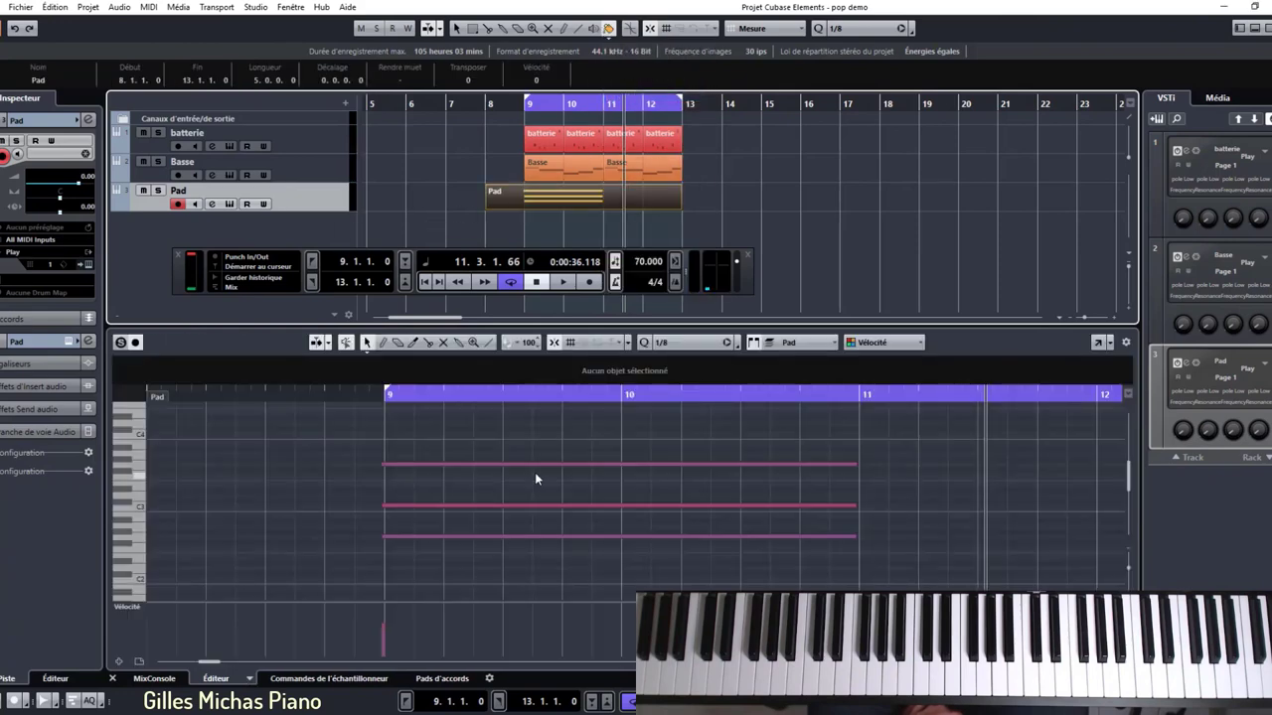
{"action": "left_click_drag", "start_coordinate": [378, 454], "coordinate": [391, 568]}
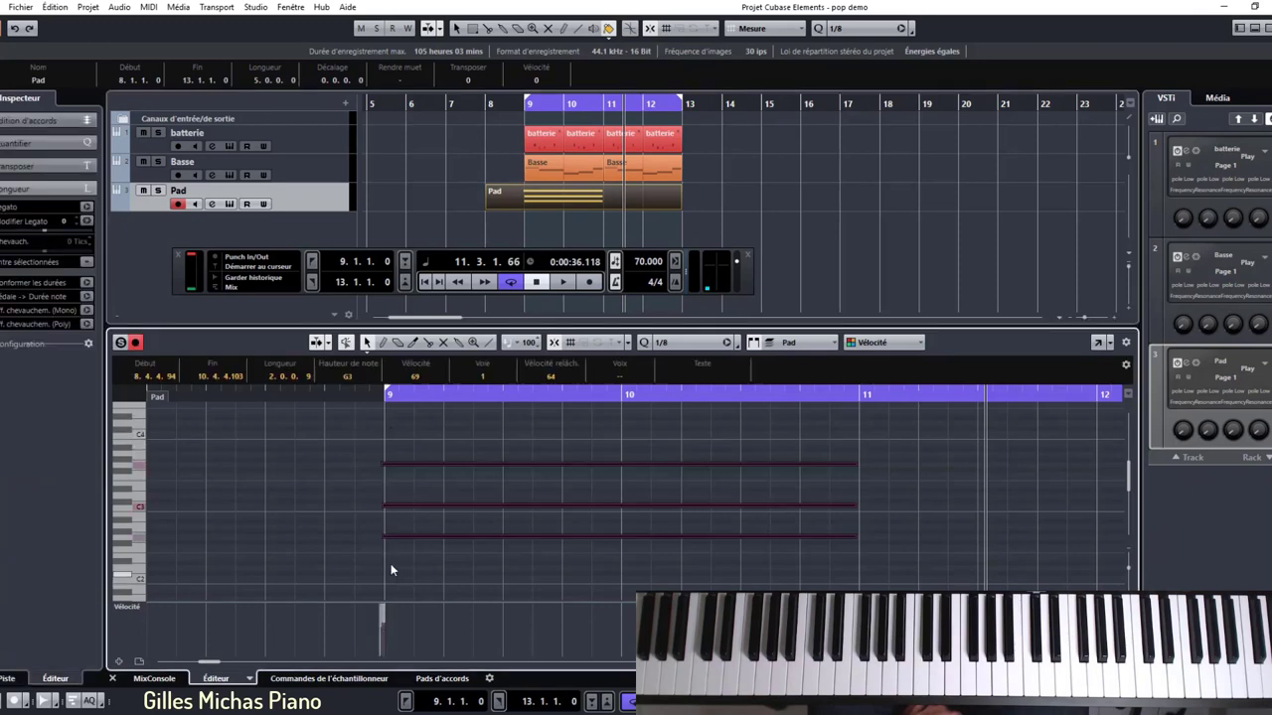
{"action": "left_click", "coordinate": [369, 457]}
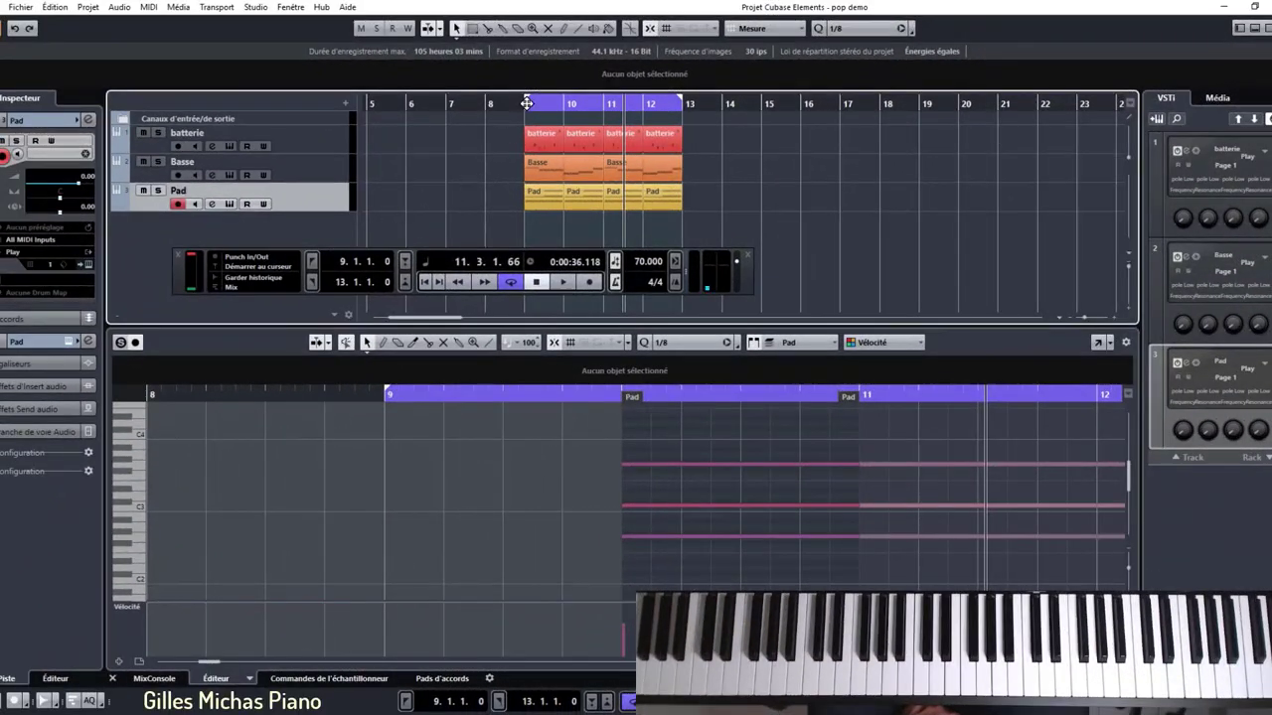
Step: Play the loop with the batterie, Basse and Pad tracks together to check the arrangement, and stop playback
{"action": "key", "text": "space"}
{"action": "left_click", "coordinate": [571, 282]}
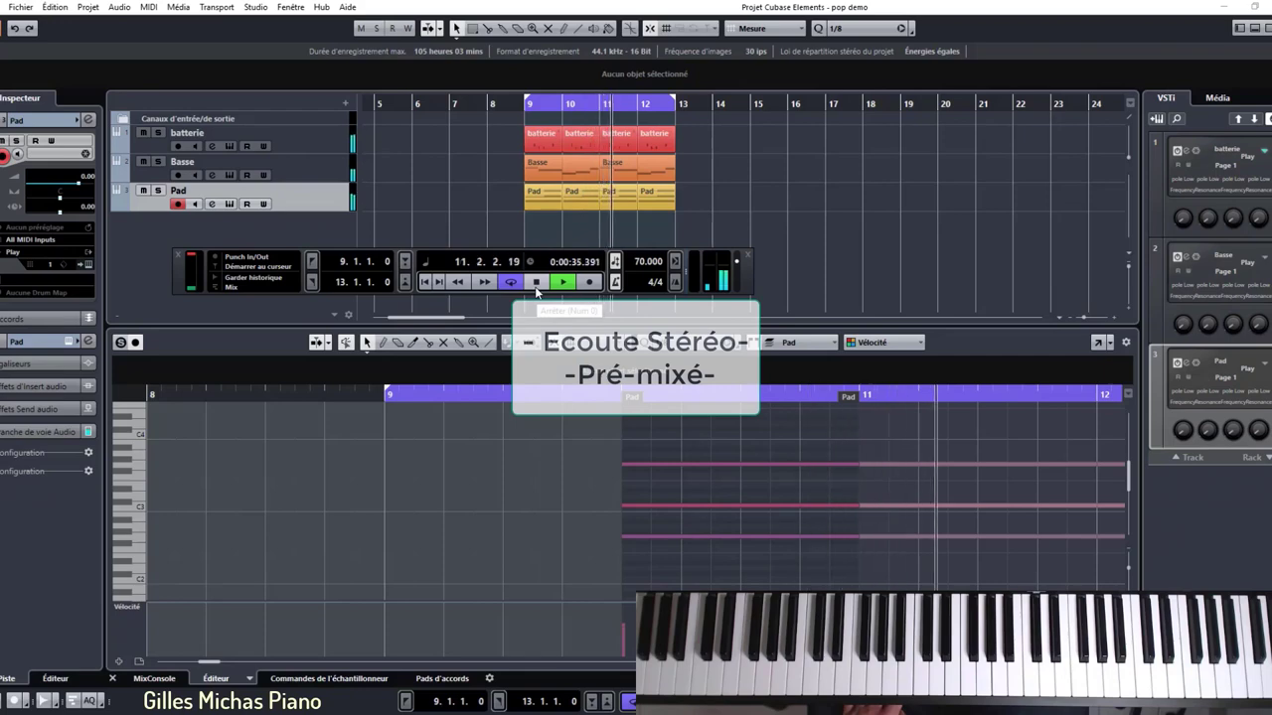
{"action": "left_click", "coordinate": [535, 288]}
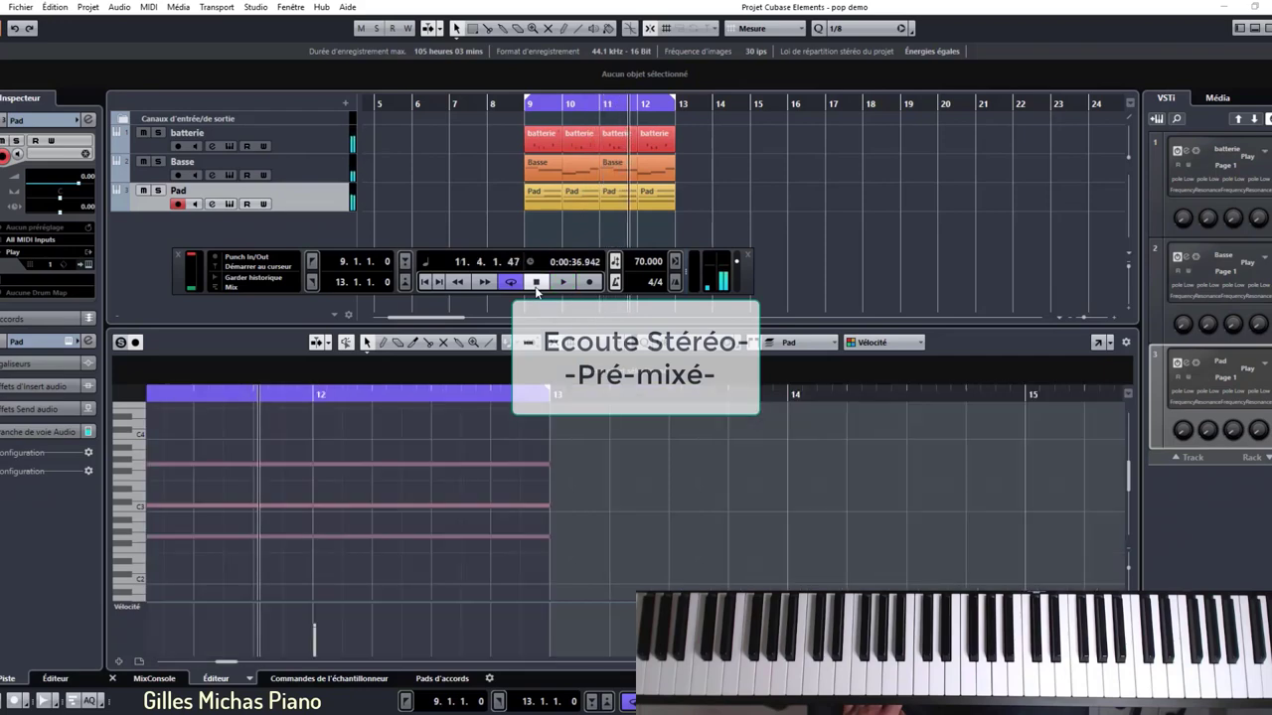